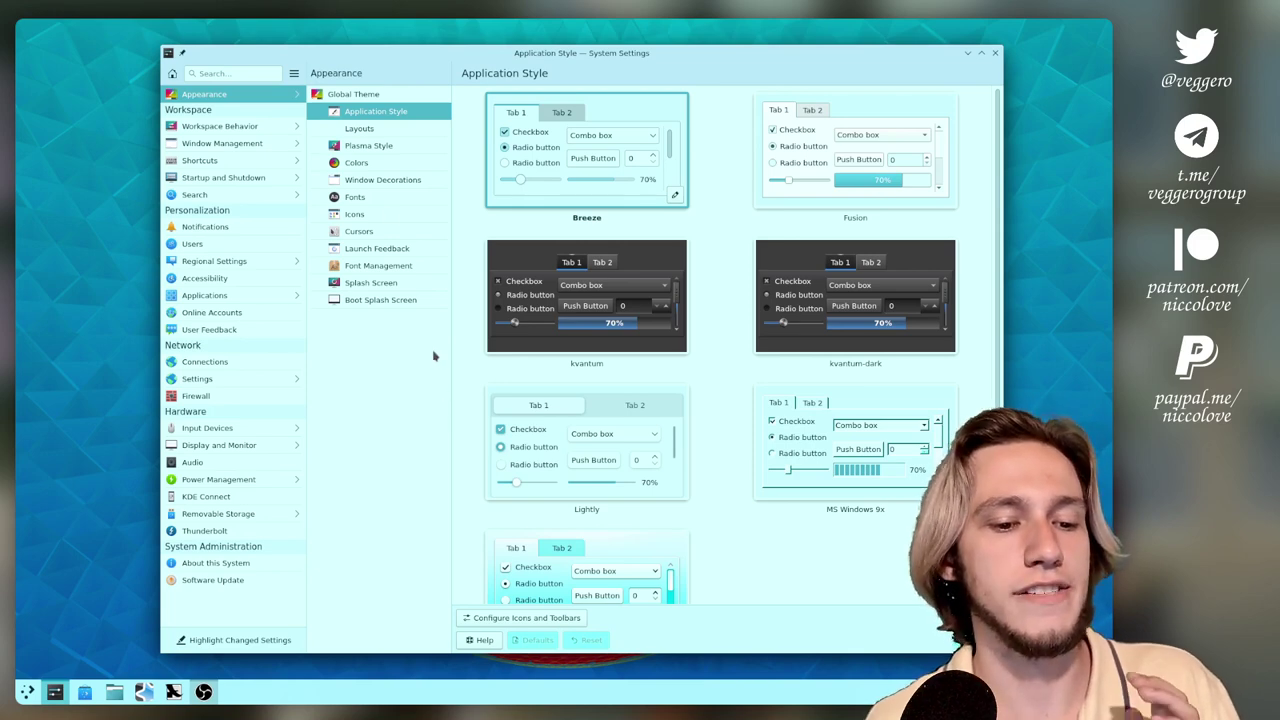
Go from Global Theme to the Plasma Style page of seven themes, briefly opening the application launcher
{"action": "left_click", "coordinate": [351, 99]}
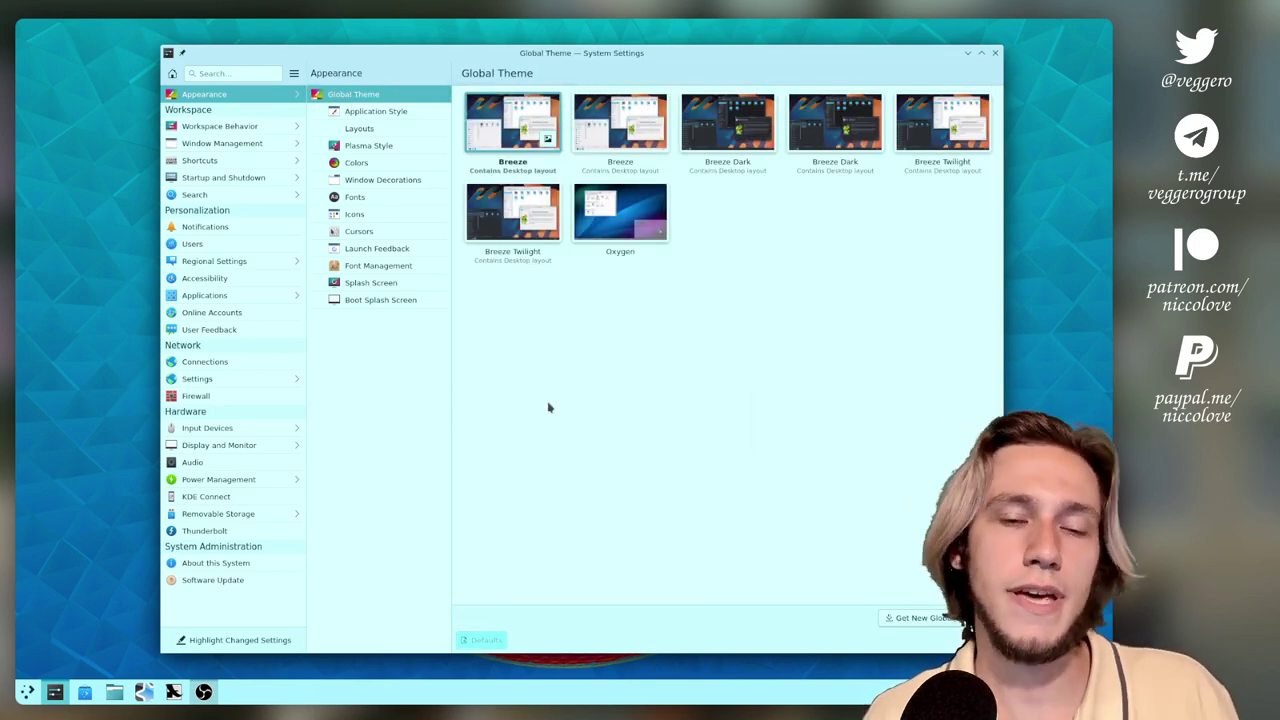
{"action": "left_click", "coordinate": [384, 149]}
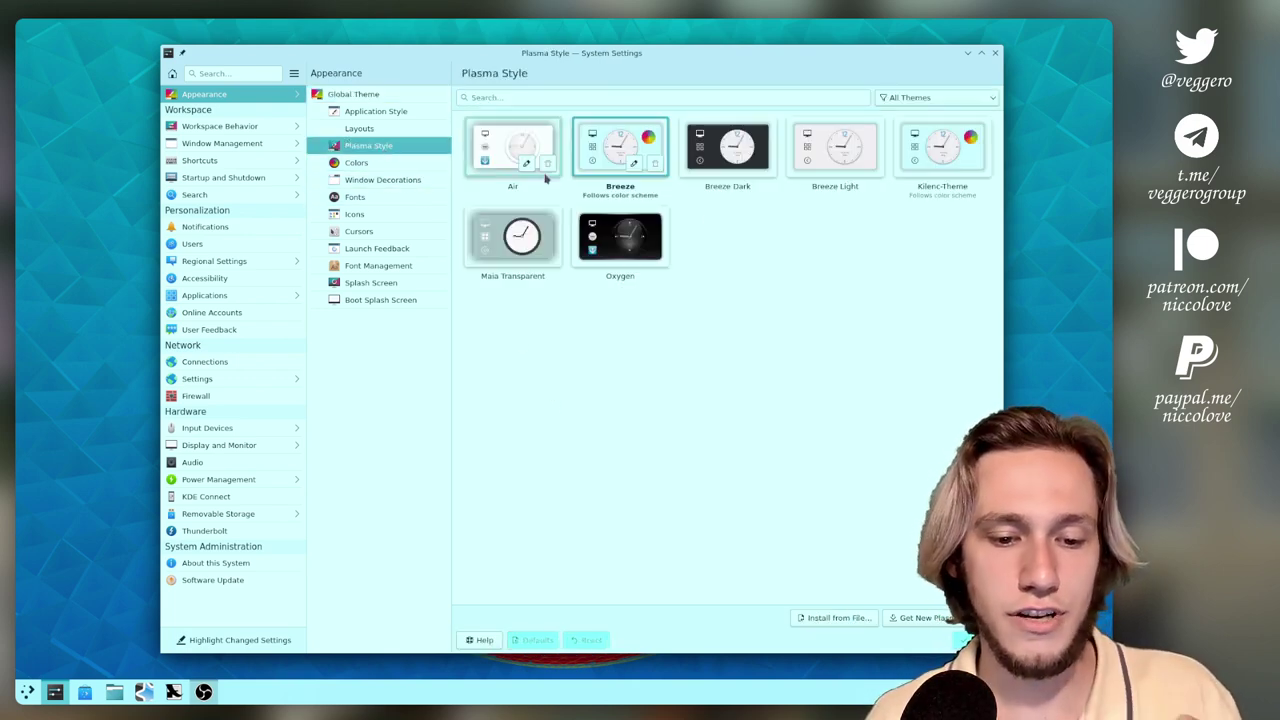
{"action": "left_click", "coordinate": [27, 691]}
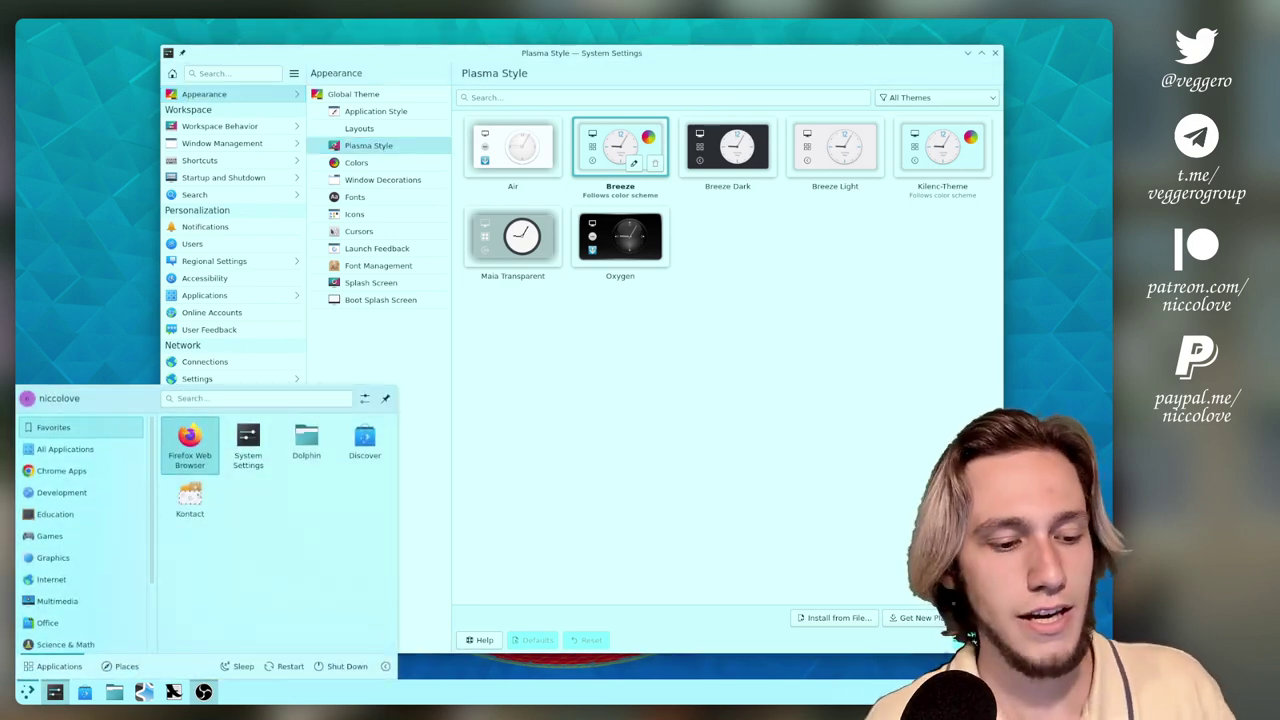
{"action": "mouse_move", "coordinate": [61, 471]}
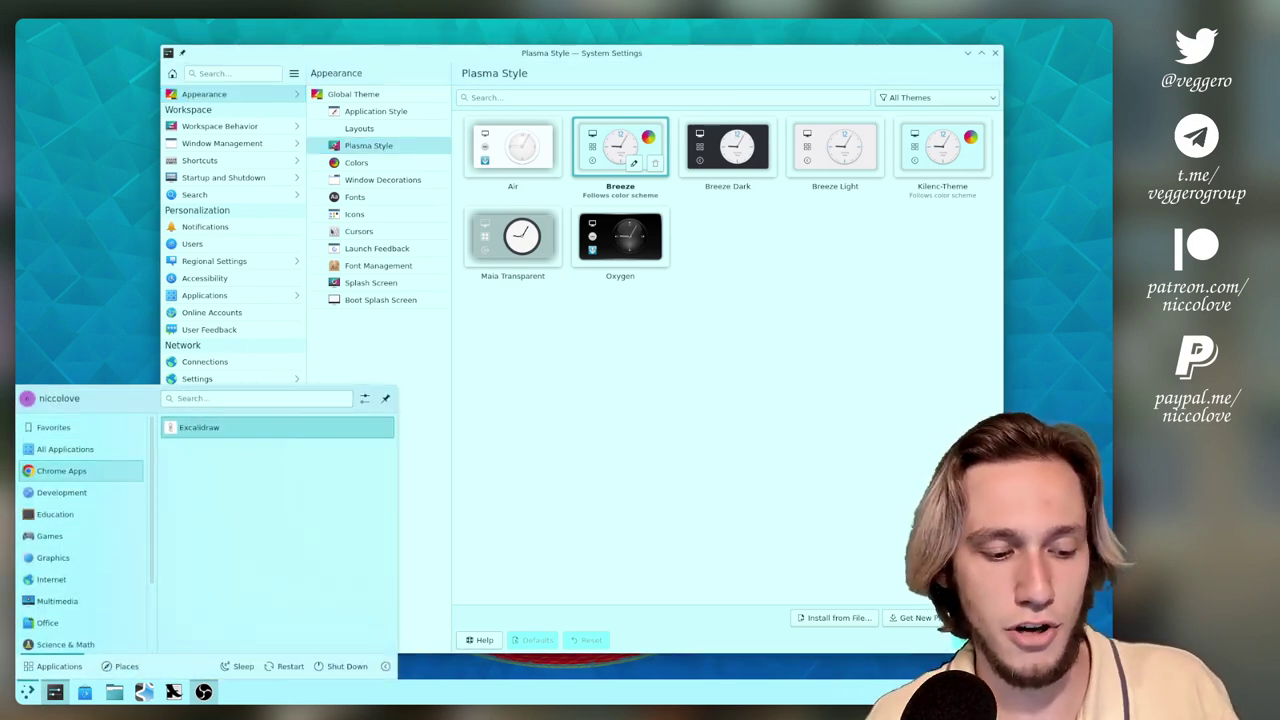
{"action": "key", "text": "Escape"}
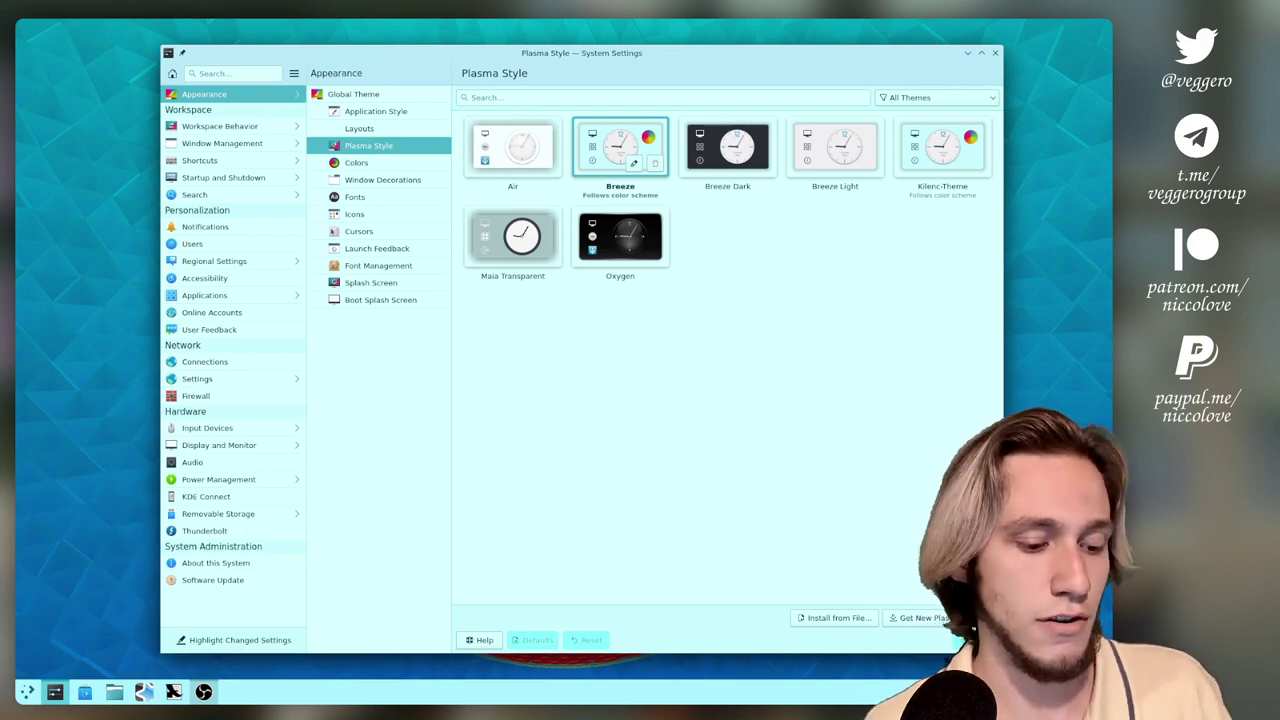
{"action": "key", "text": "super"}
{"action": "key", "text": "Escape"}
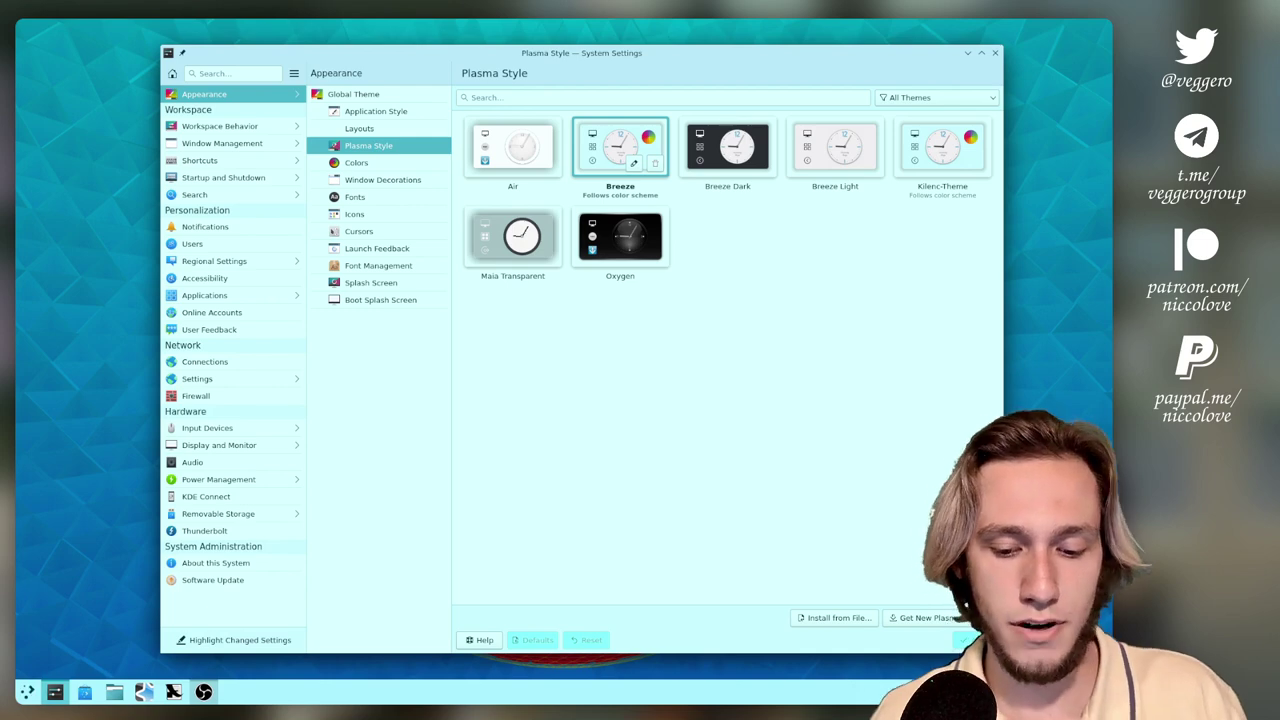
{"action": "left_click", "coordinate": [371, 167]}
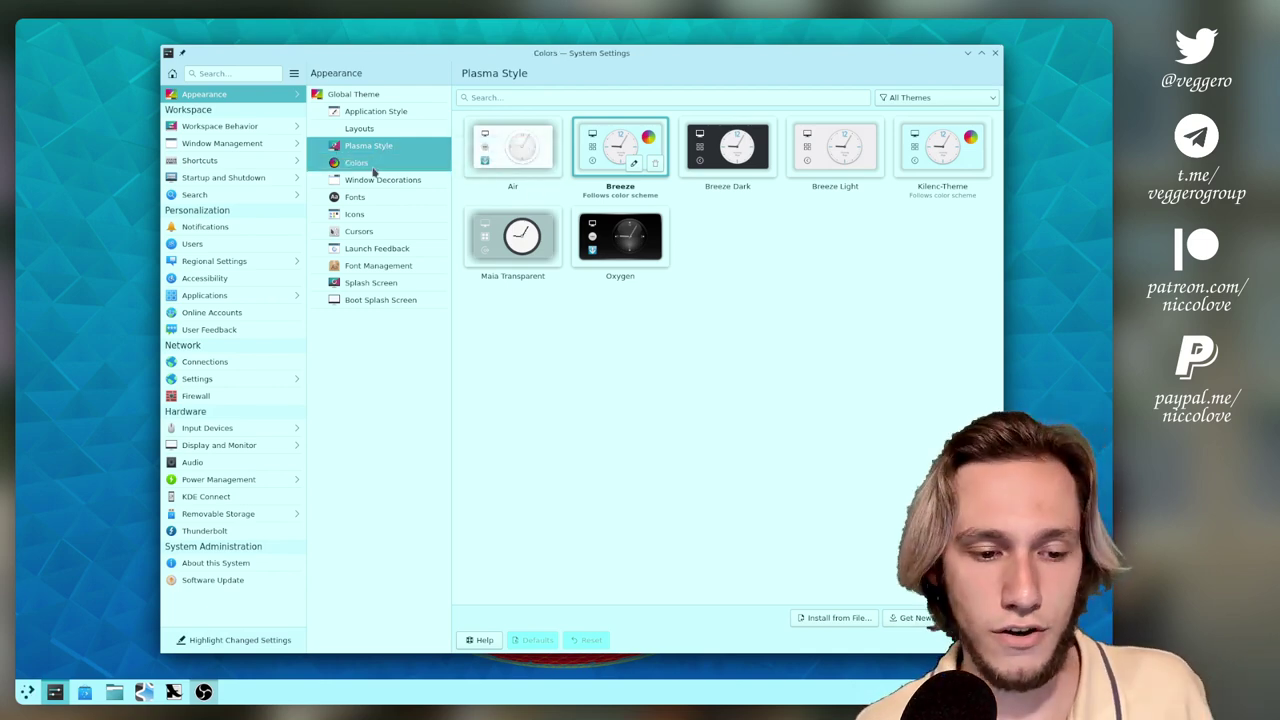
{"action": "left_click", "coordinate": [380, 181]}
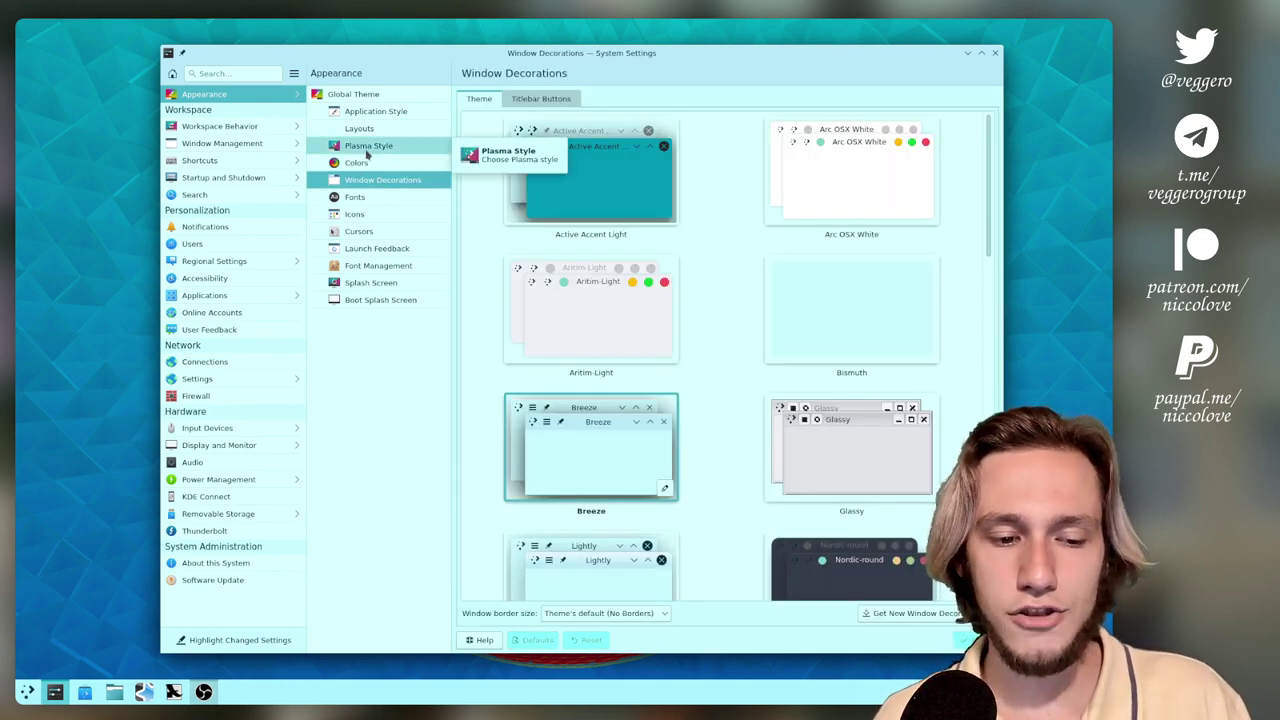
{"action": "left_click", "coordinate": [367, 150]}
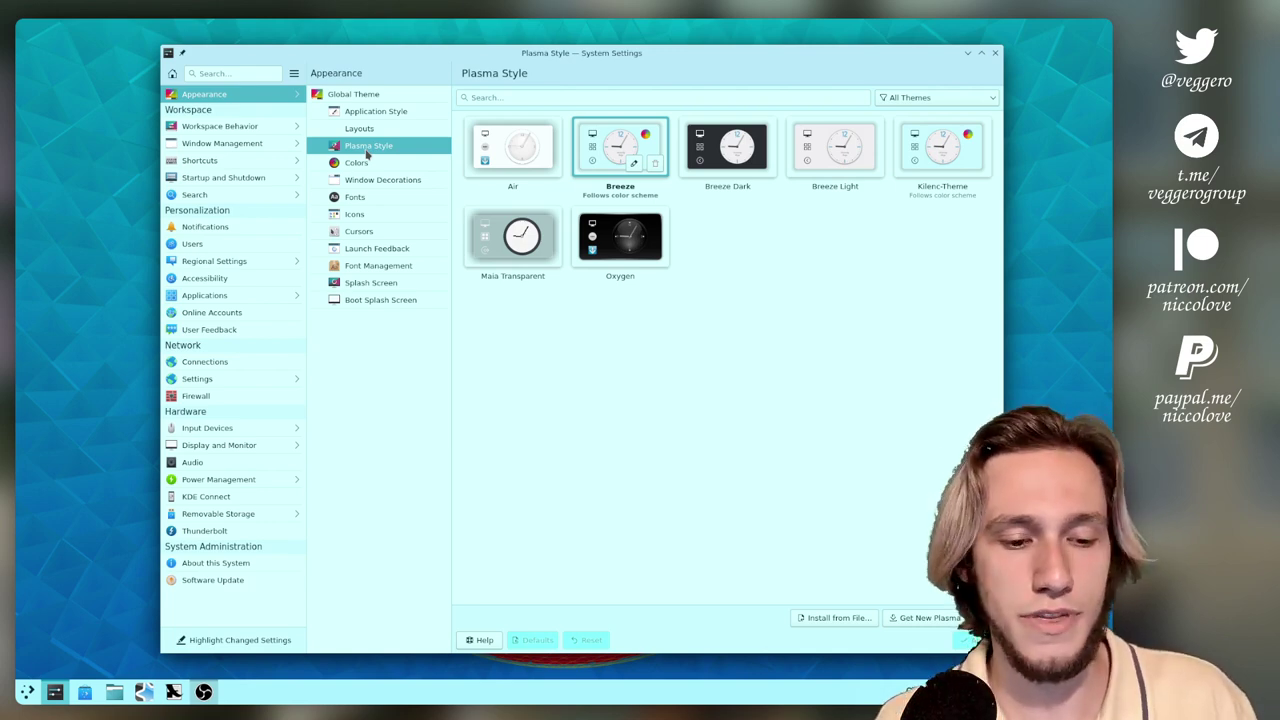
Show the Application Style previews: Breeze, Fusion, kvantum, kvantum-dark, Lightly and MS Windows 9x
{"action": "left_click", "coordinate": [375, 113]}
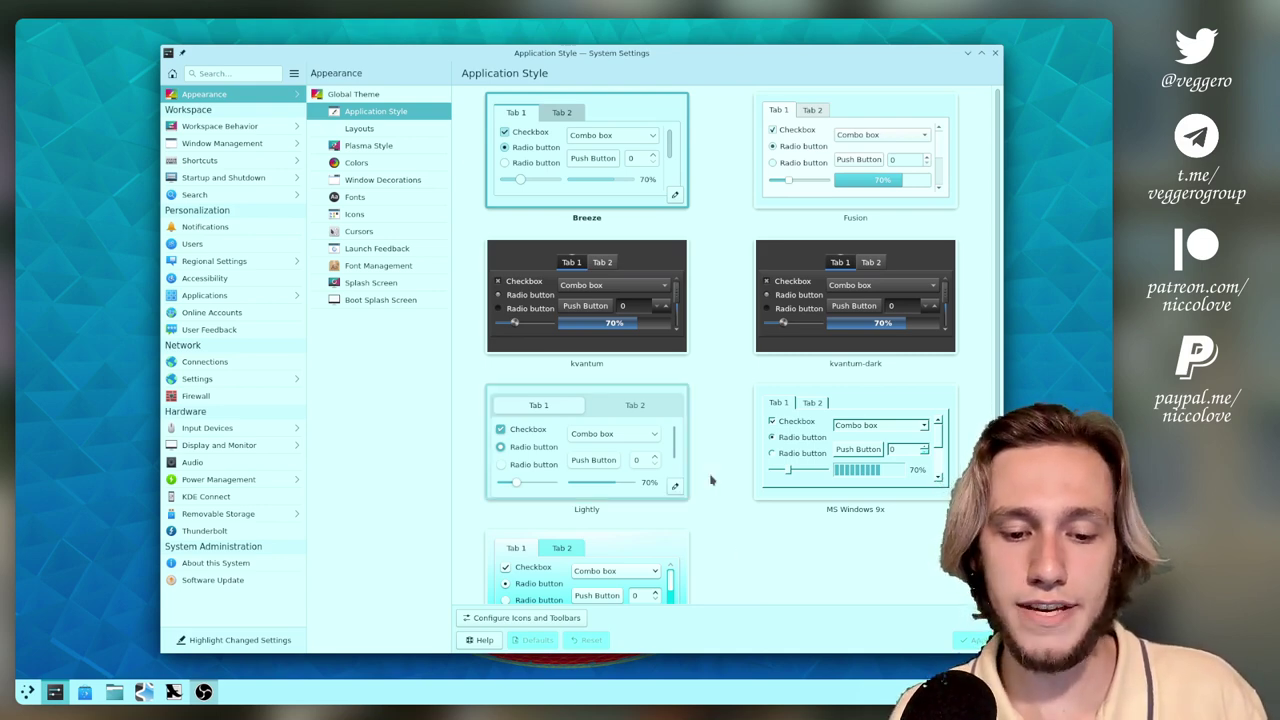
Apply the kvantum style, revert to Breeze, then apply kvantum again
{"action": "left_click", "coordinate": [614, 322]}
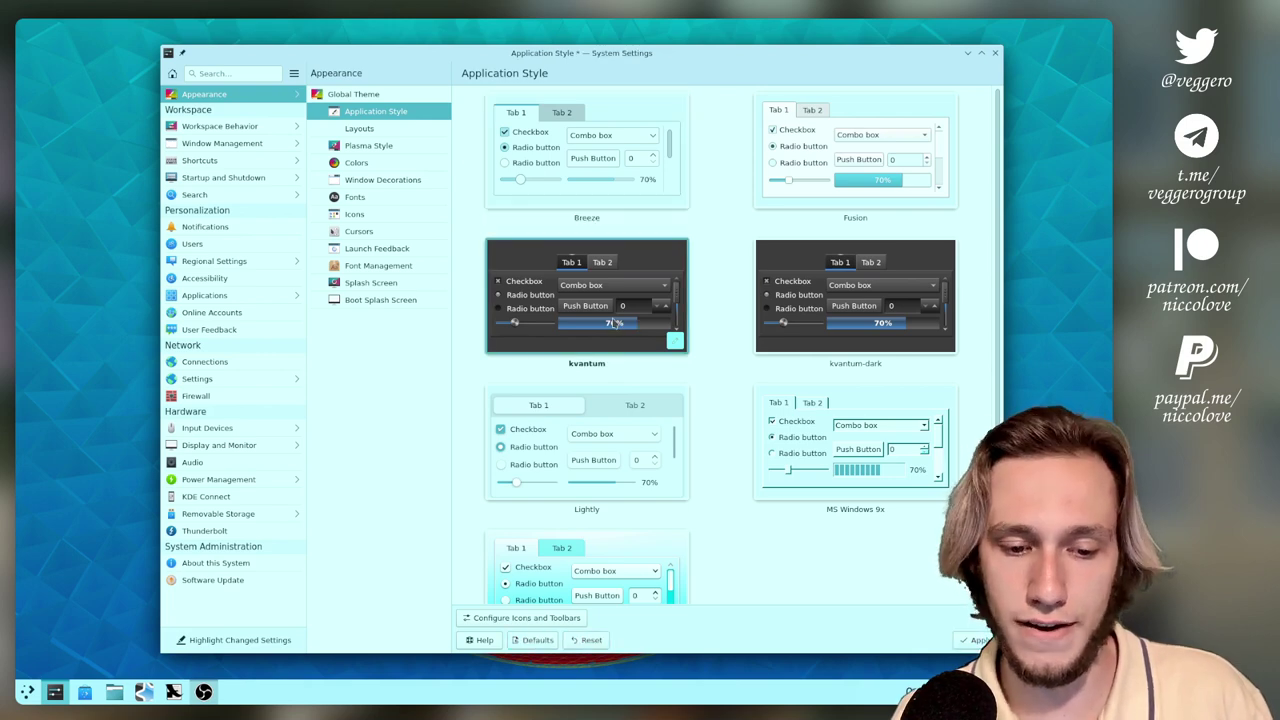
{"action": "left_click", "coordinate": [975, 640]}
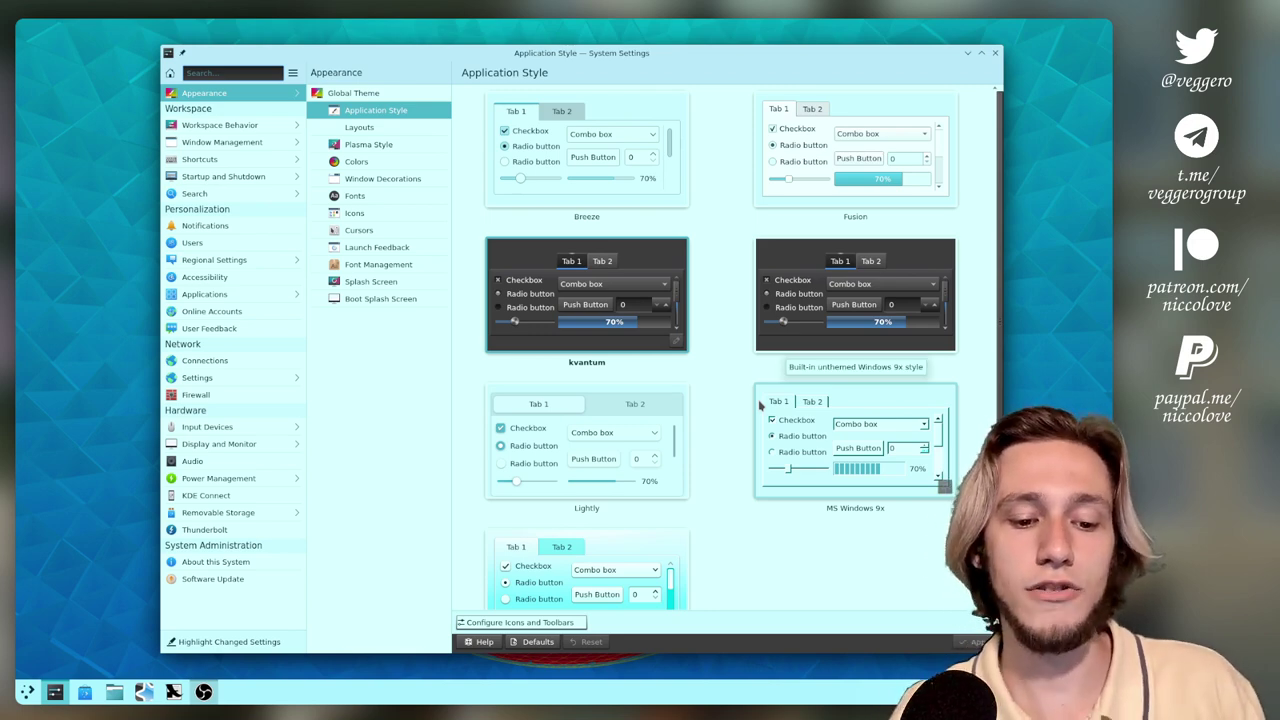
{"action": "left_click", "coordinate": [587, 150]}
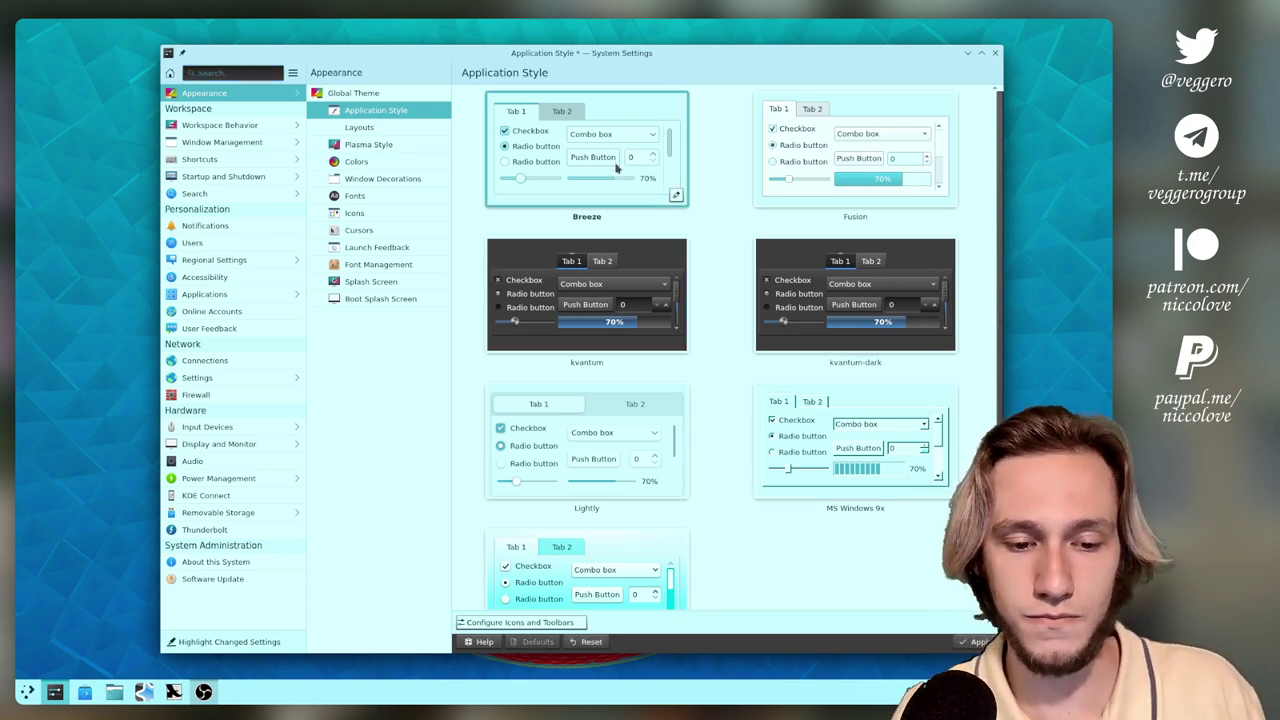
{"action": "left_click", "coordinate": [978, 641]}
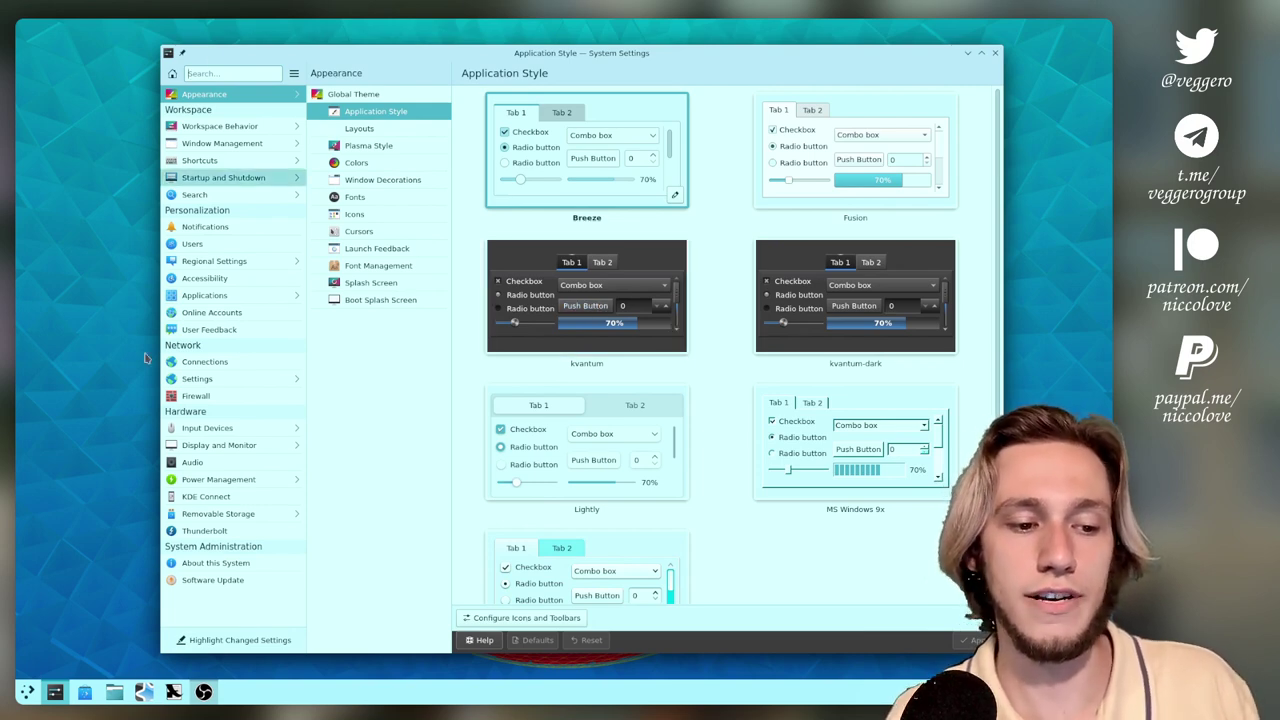
{"action": "left_click", "coordinate": [643, 277]}
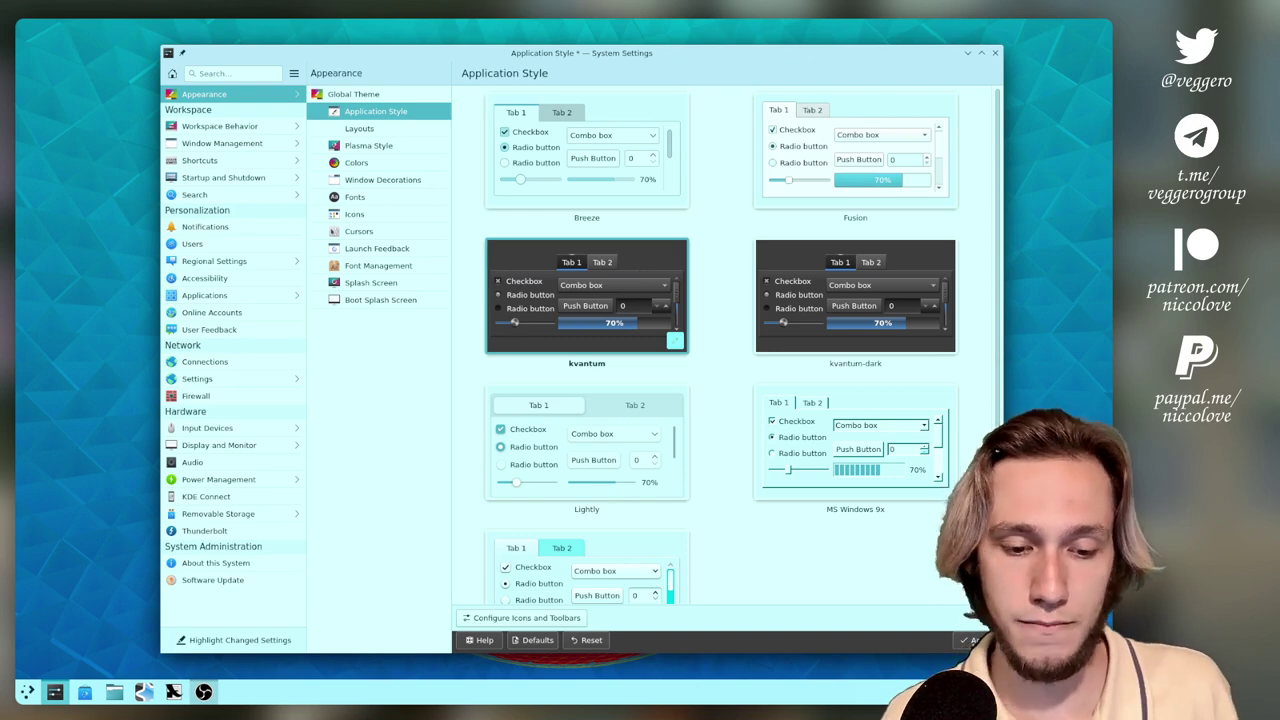
{"action": "left_click", "coordinate": [970, 640]}
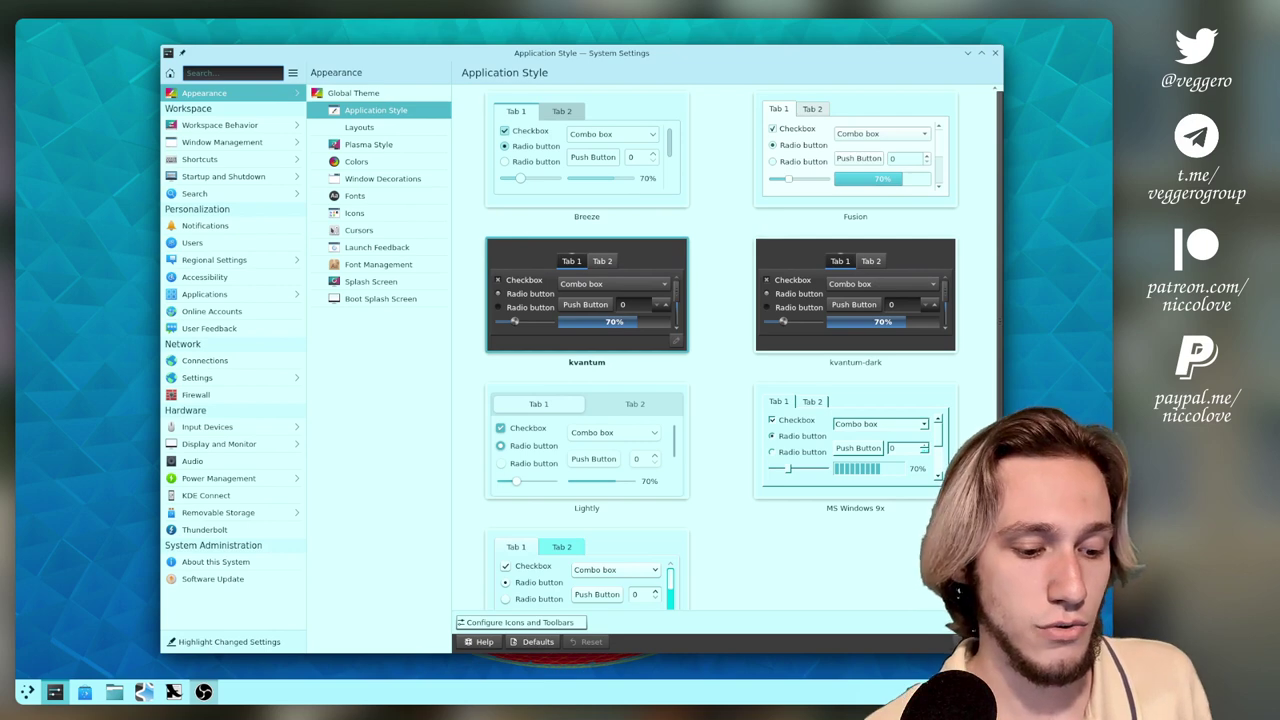
{"action": "left_click", "coordinate": [114, 692]}
{"action": "left_click_drag", "start_coordinate": [520, 156], "coordinate": [406, 90]}
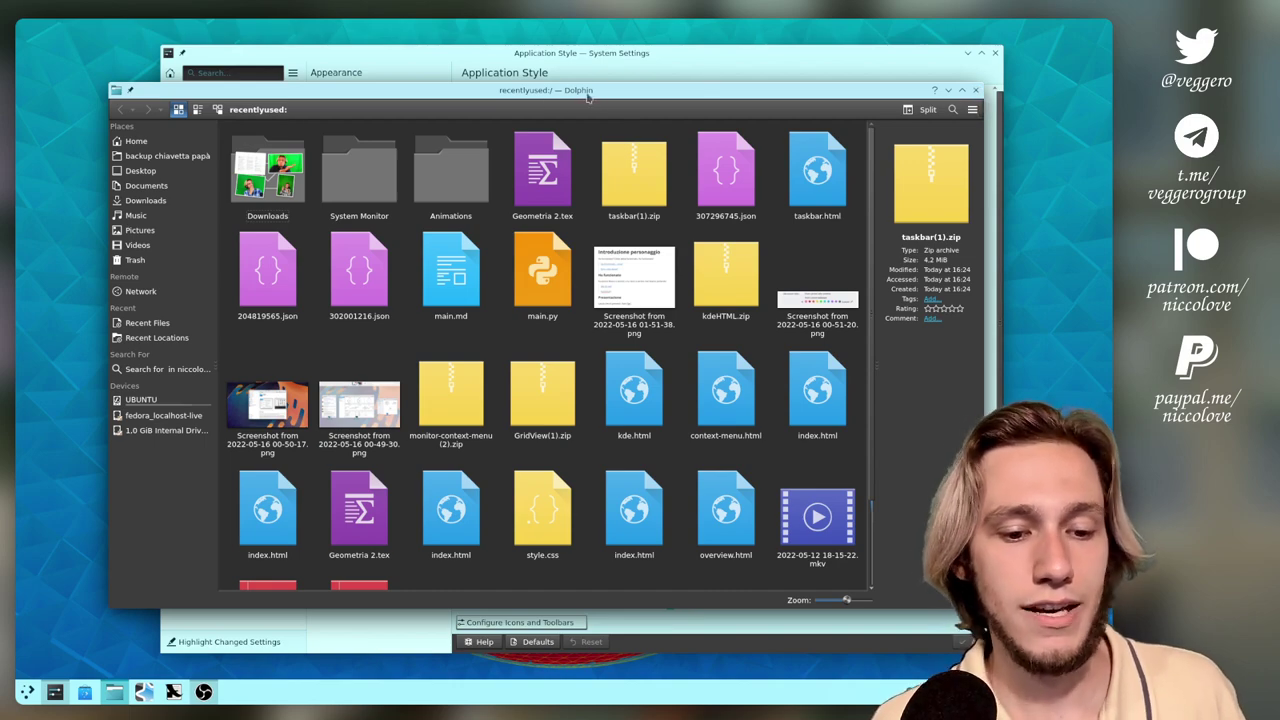
{"action": "left_click", "coordinate": [976, 91]}
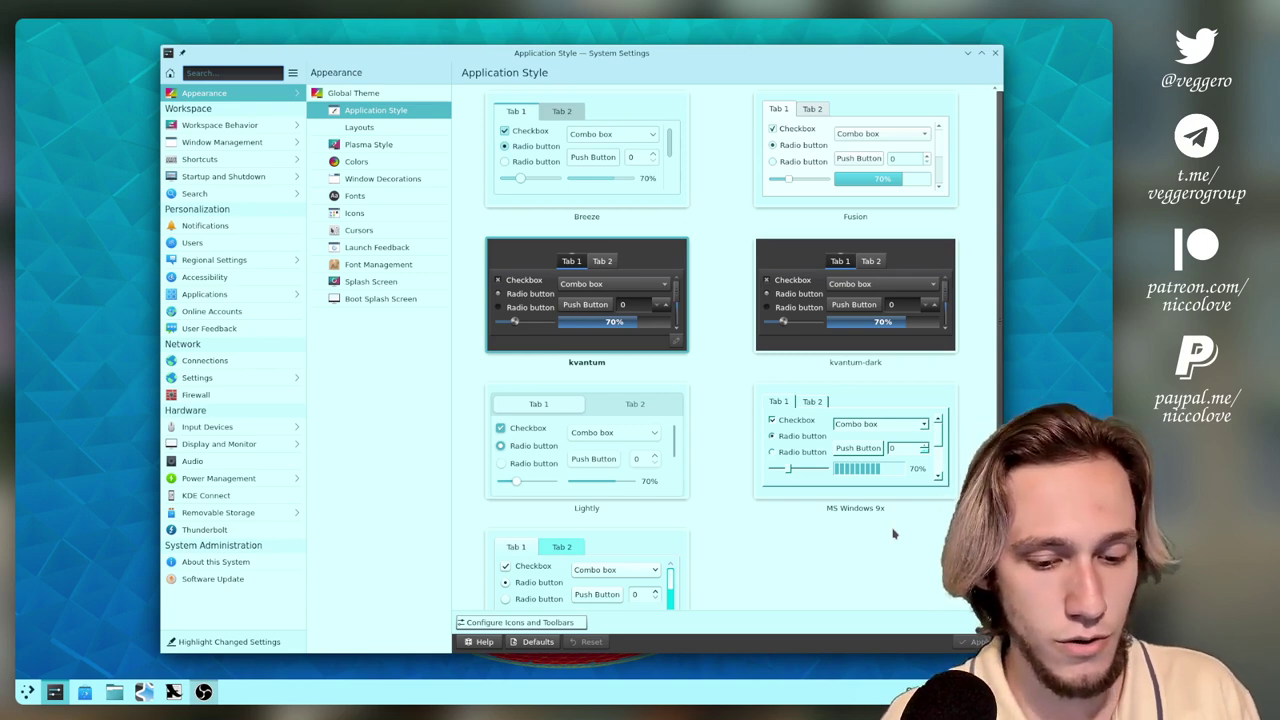
Set aside System Settings, launch Kvantum Manager via a 'kv' search, then move and enlarge its window
{"action": "key", "text": "ctrl+q"}
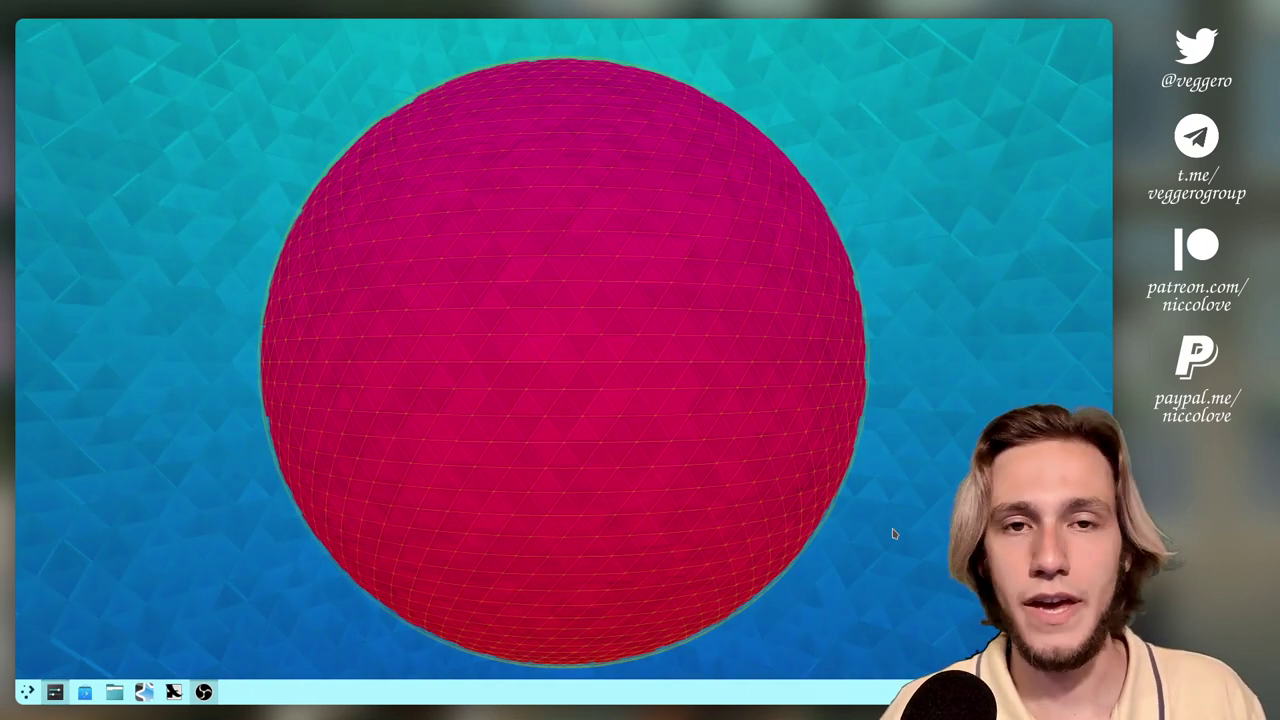
{"action": "key", "text": "super"}
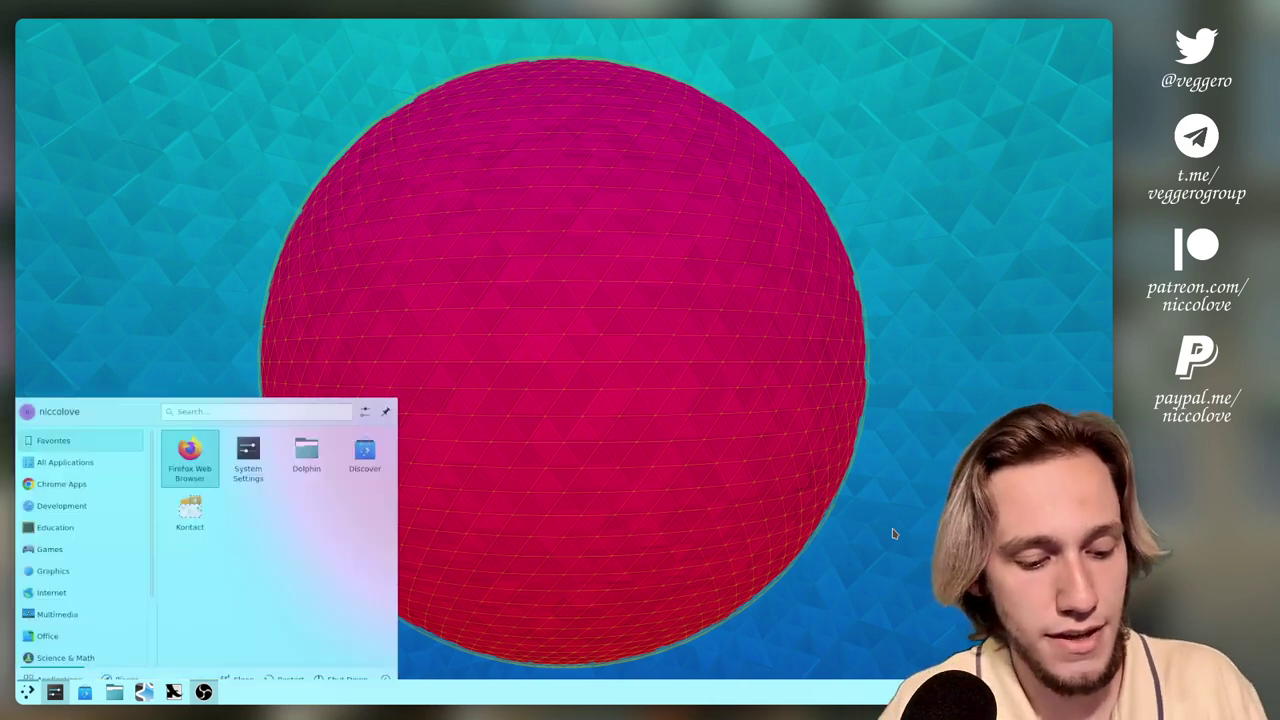
{"action": "type", "text": "kv"}
{"action": "key", "text": "Return"}
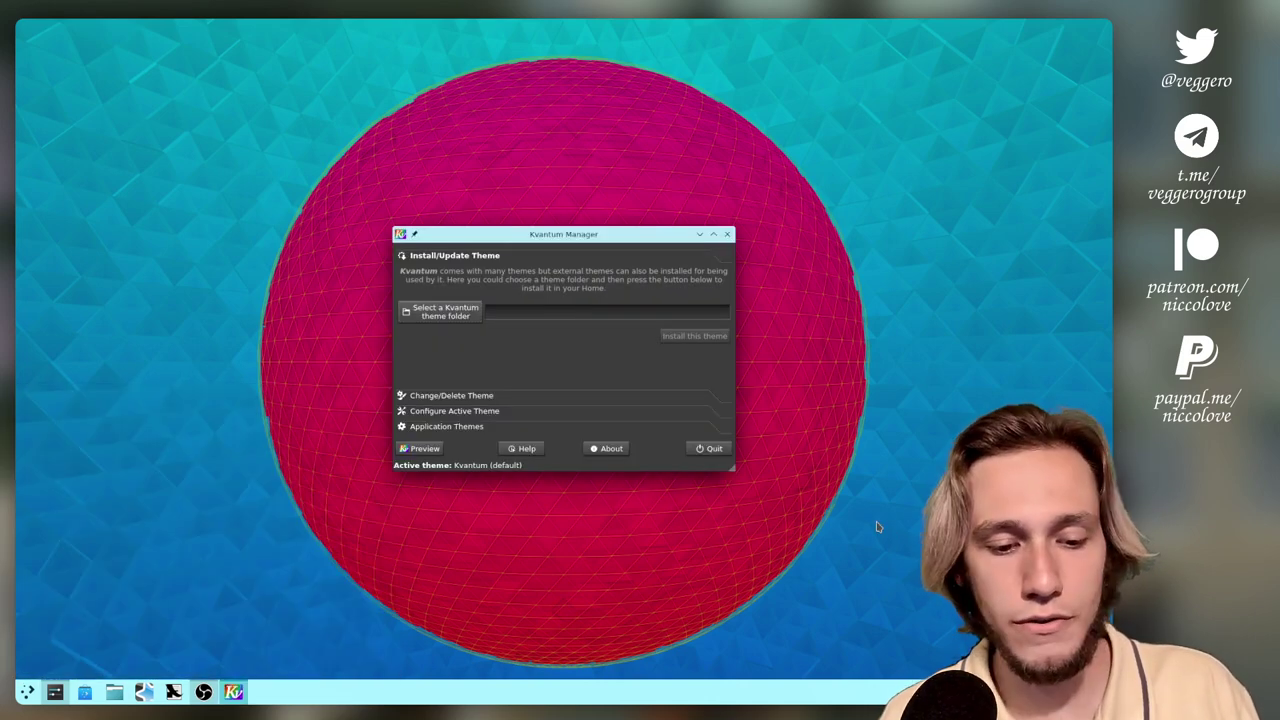
{"action": "left_click_drag", "start_coordinate": [603, 243], "coordinate": [435, 88]}
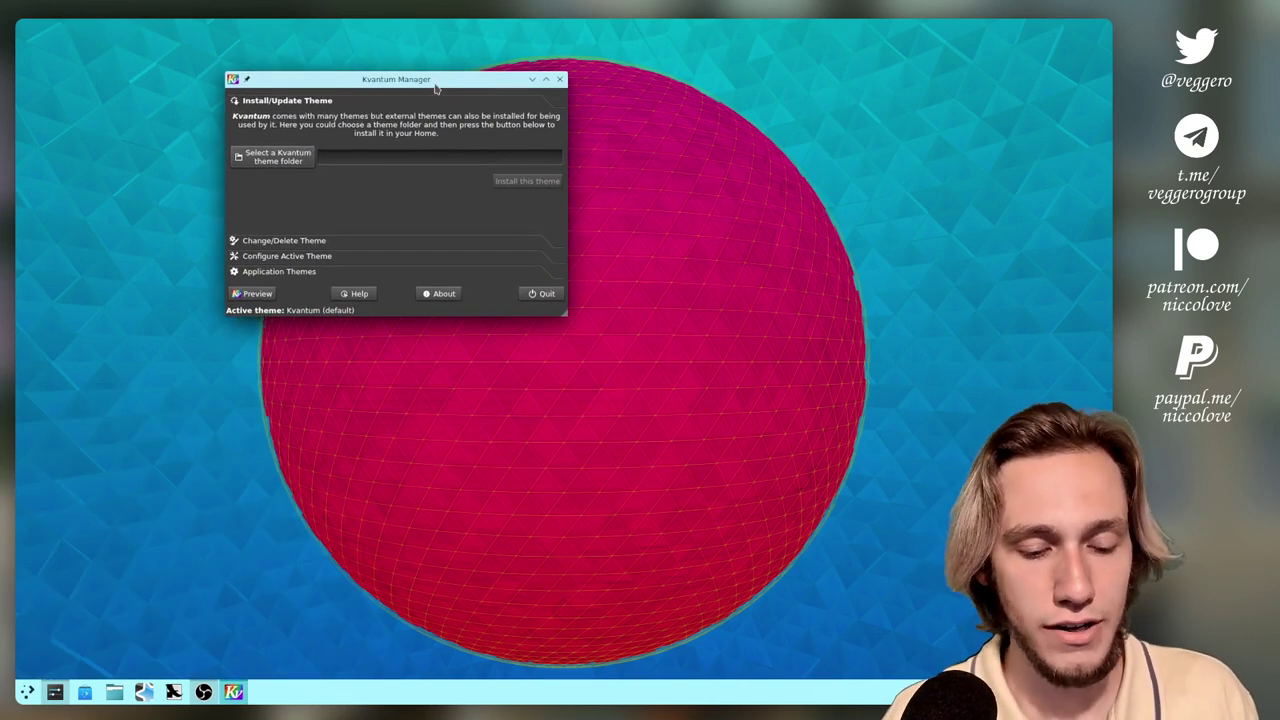
{"action": "left_click_drag", "start_coordinate": [564, 315], "coordinate": [838, 605]}
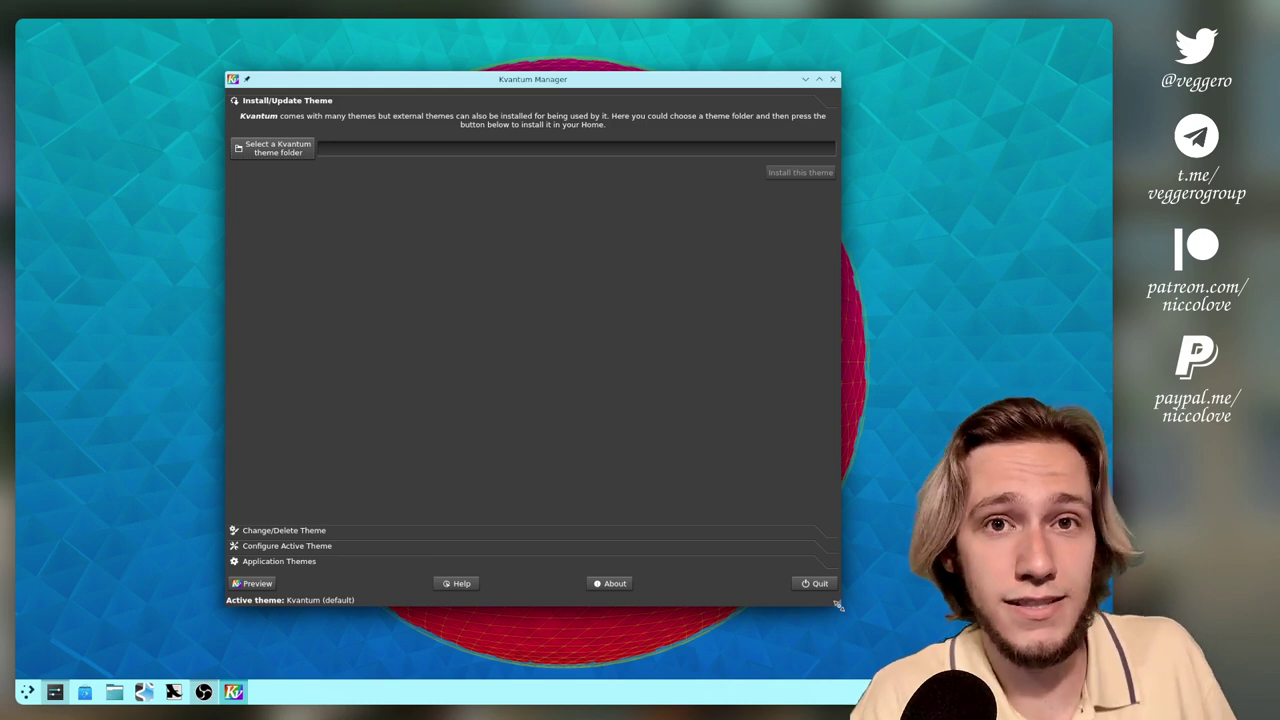
Expand Change/Delete Theme in Kvantum Manager and open the installed-themes dropdown
{"action": "left_click", "coordinate": [339, 532]}
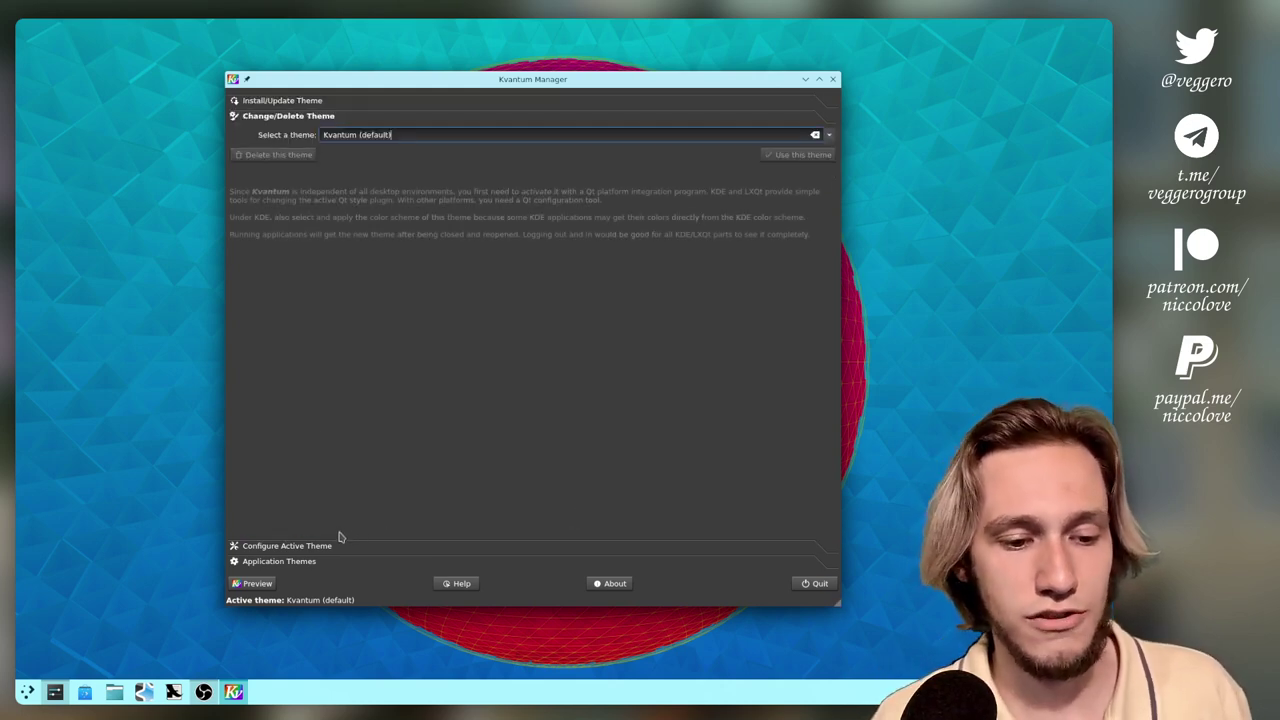
{"action": "left_click", "coordinate": [313, 101]}
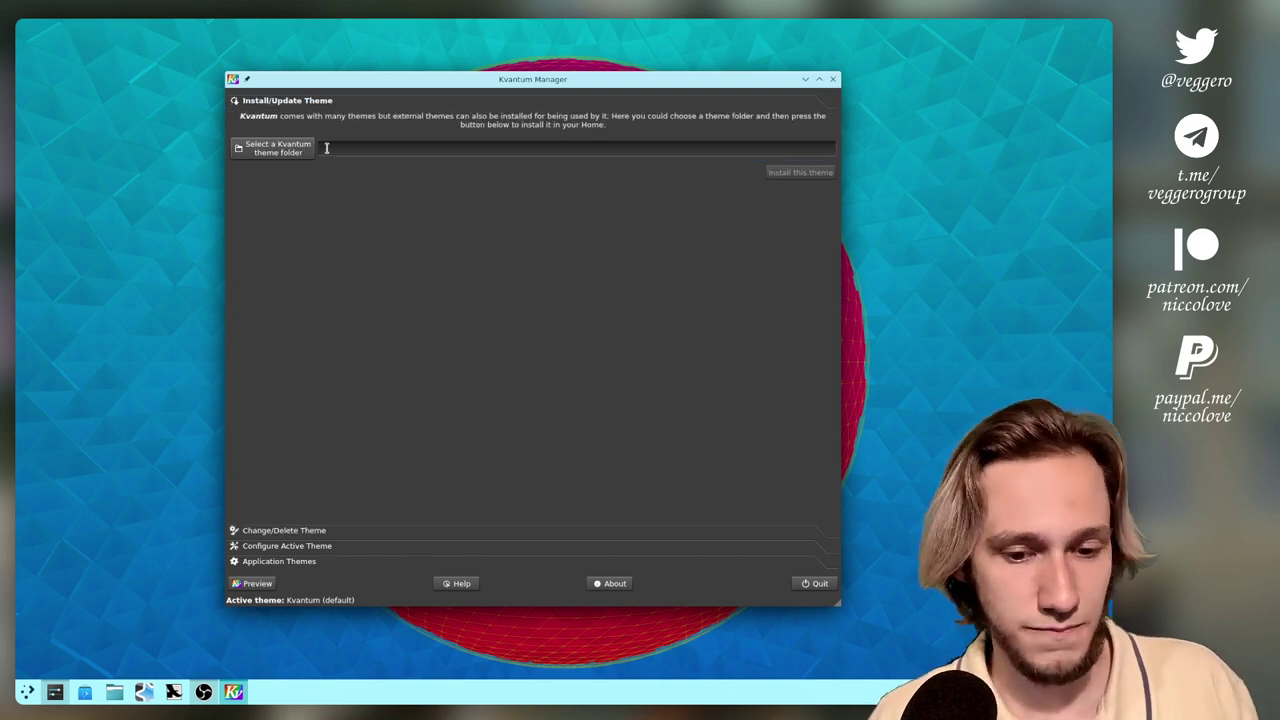
{"action": "left_click", "coordinate": [280, 530]}
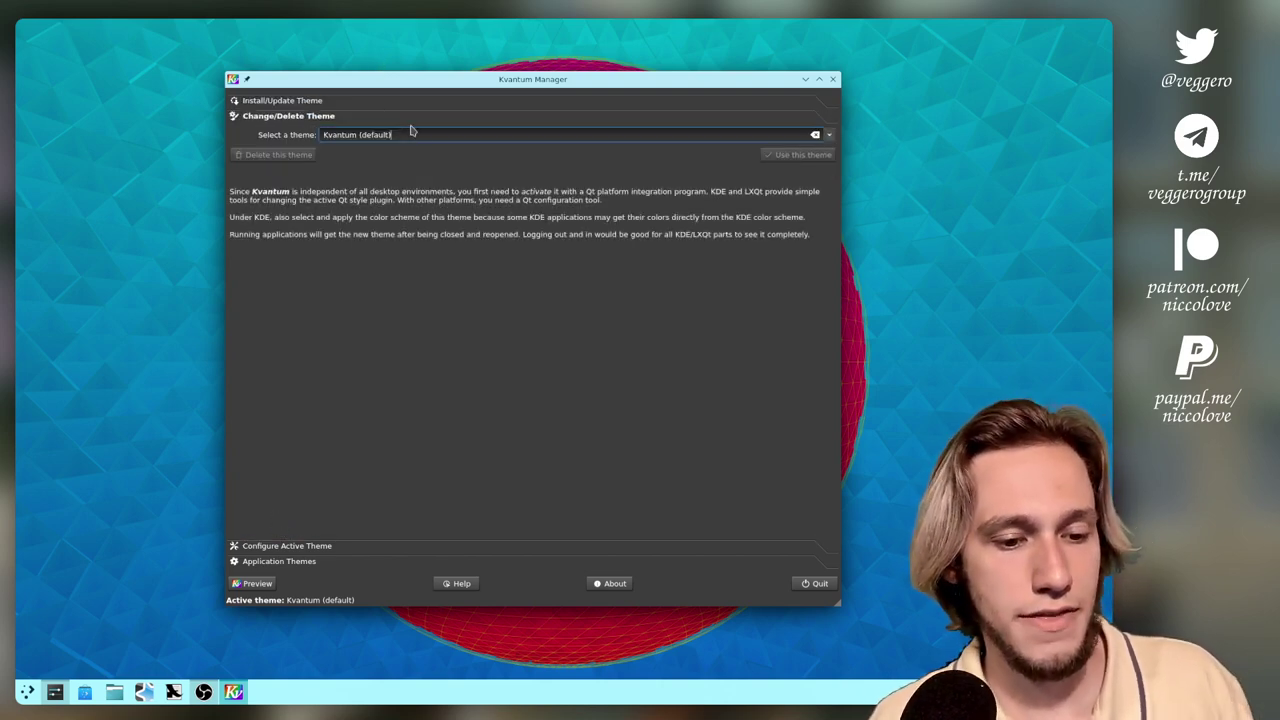
{"action": "left_click", "coordinate": [830, 133]}
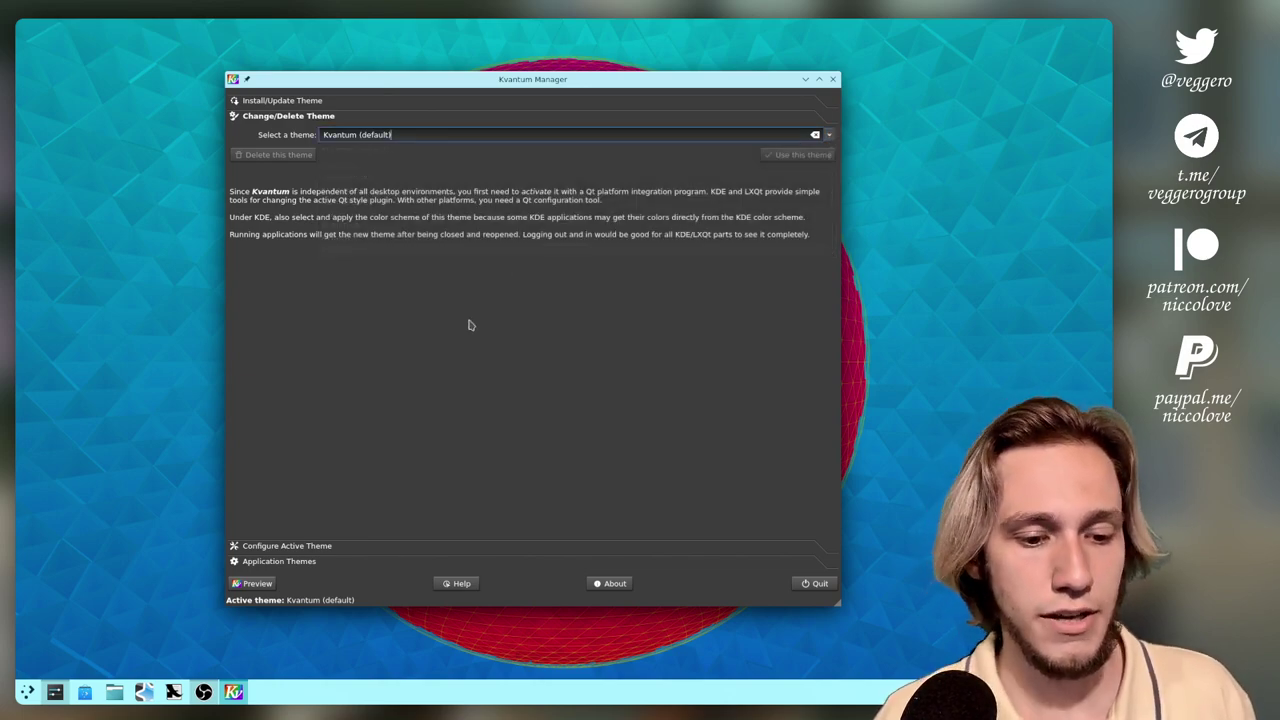
Switch to an empty virtual desktop and bring up the application launcher
{"action": "key", "text": "ctrl+F8"}
{"action": "left_click", "coordinate": [557, 400]}
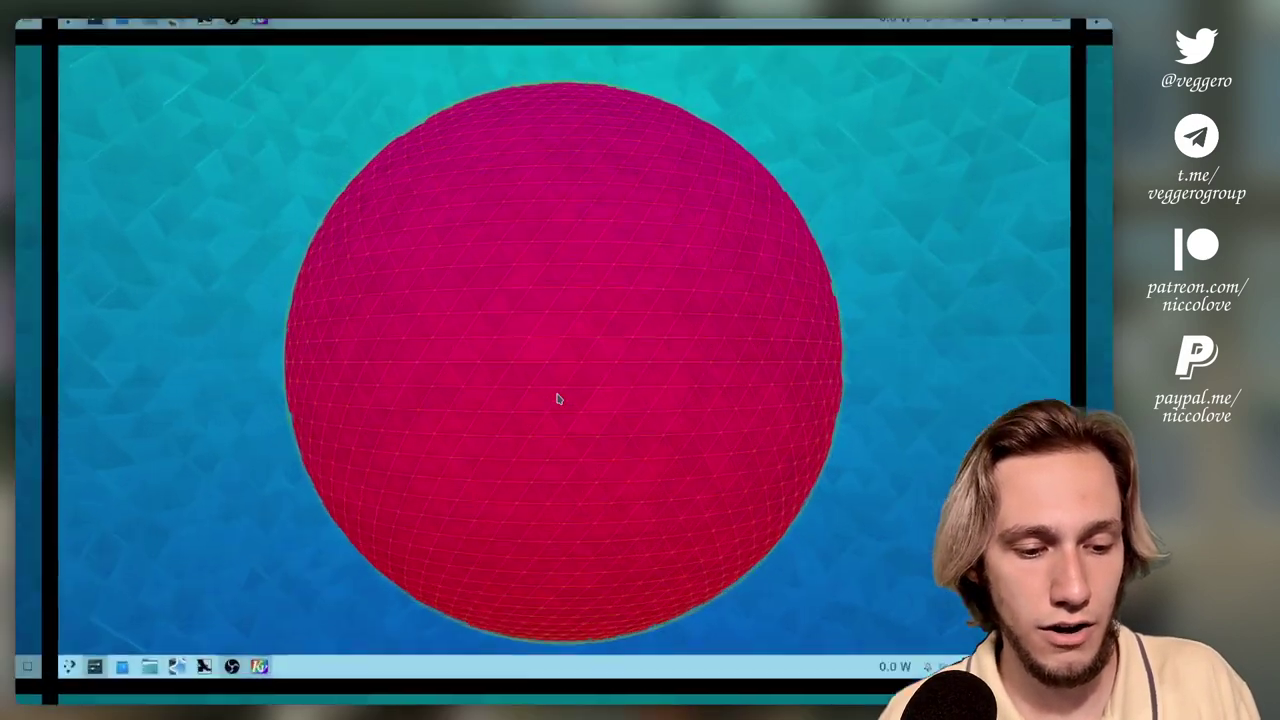
{"action": "key", "text": "super"}
Launch Firefox and load store.kde.org
{"action": "left_click", "coordinate": [190, 445]}
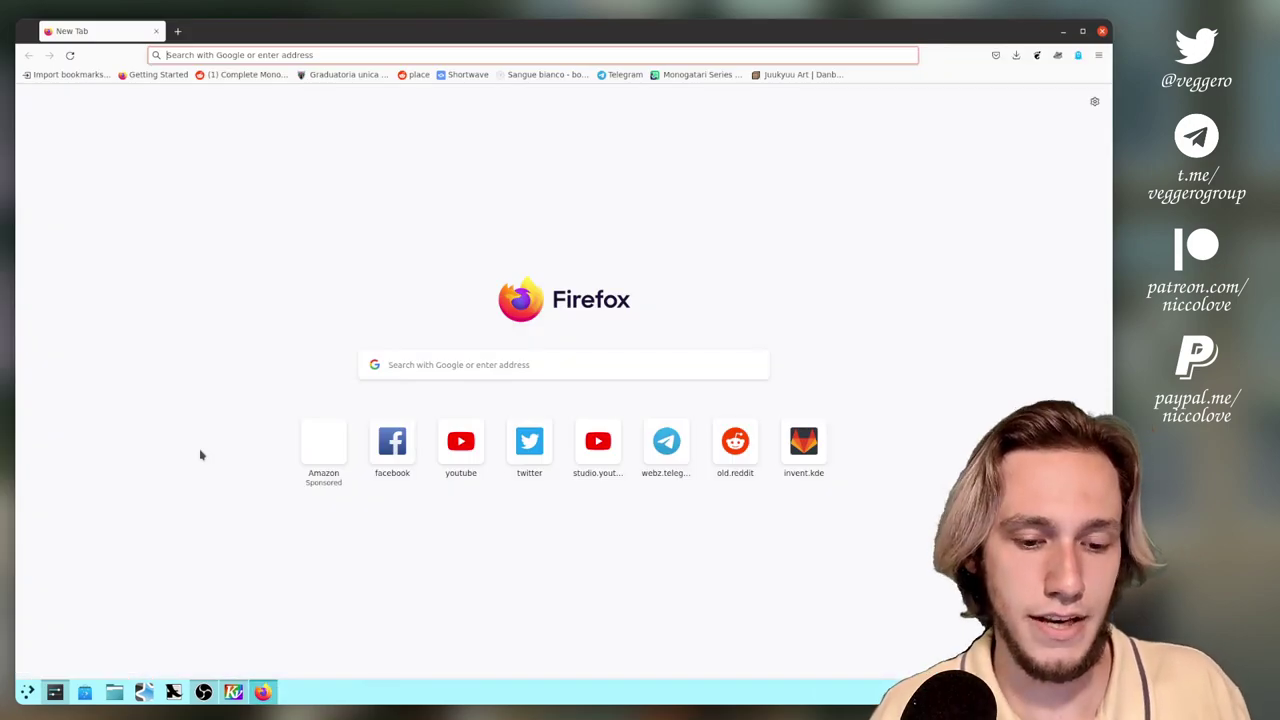
{"action": "type", "text": "store.kde.o"}
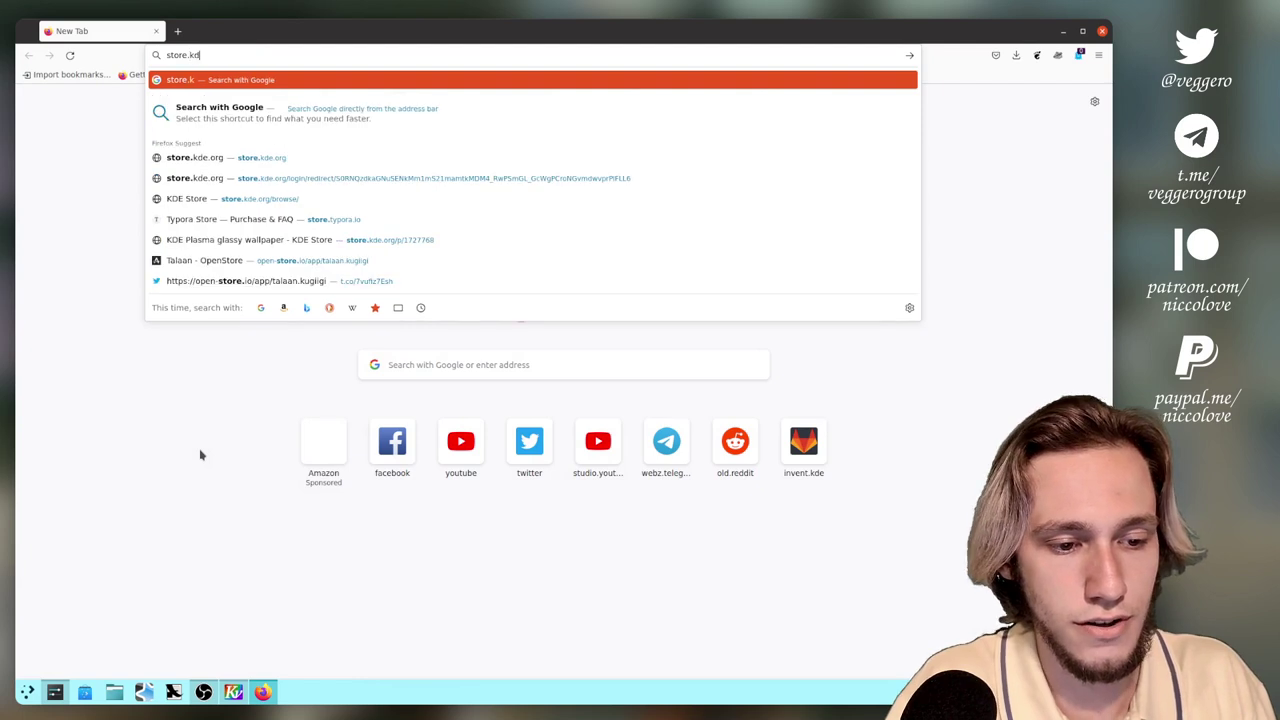
{"action": "type", "text": "rg"}
{"action": "key", "text": "Return"}
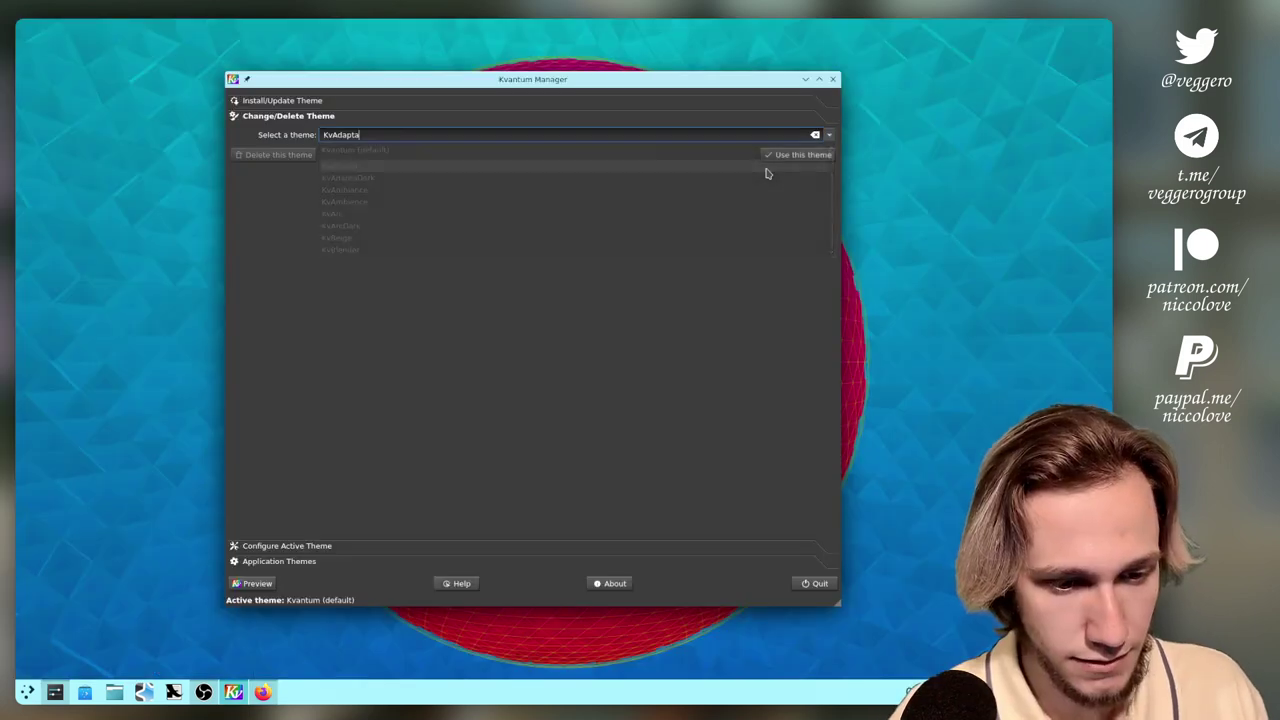
Apply the KvAdapta theme, then switch the active theme to KvMojave
{"action": "left_click", "coordinate": [790, 155]}
{"action": "left_click", "coordinate": [825, 144]}
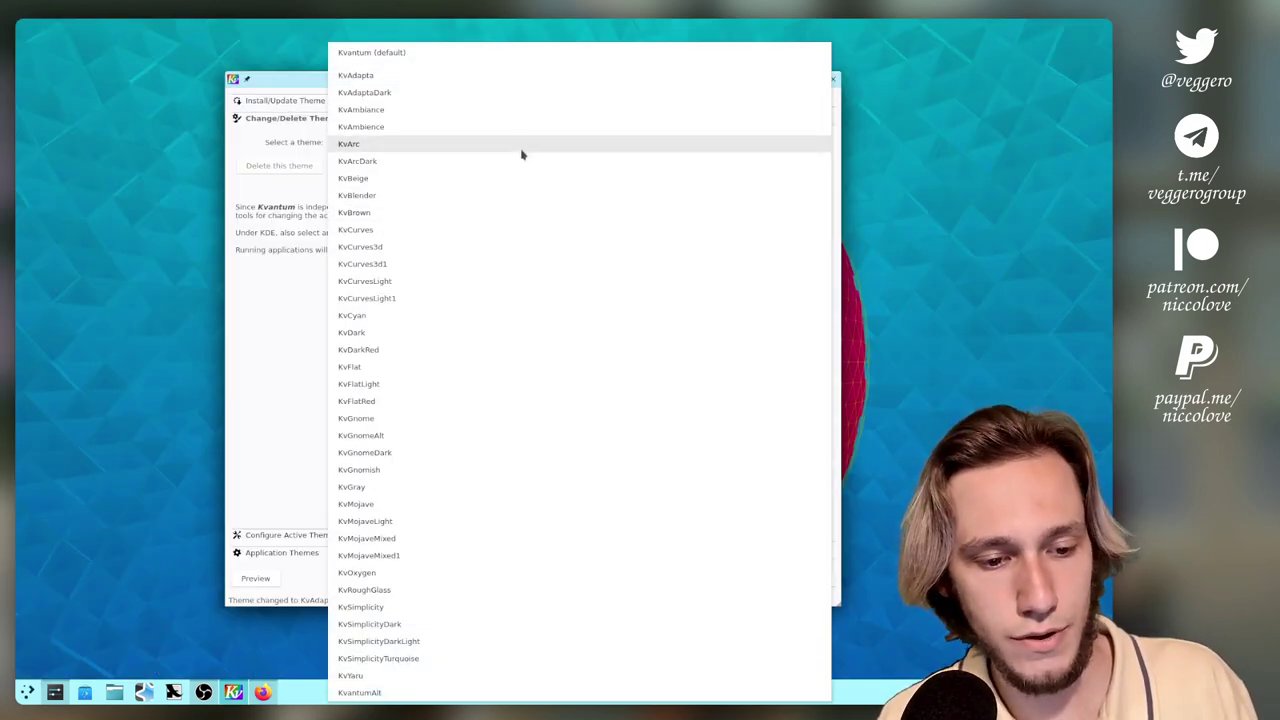
{"action": "left_click", "coordinate": [486, 506]}
{"action": "left_click", "coordinate": [790, 163]}
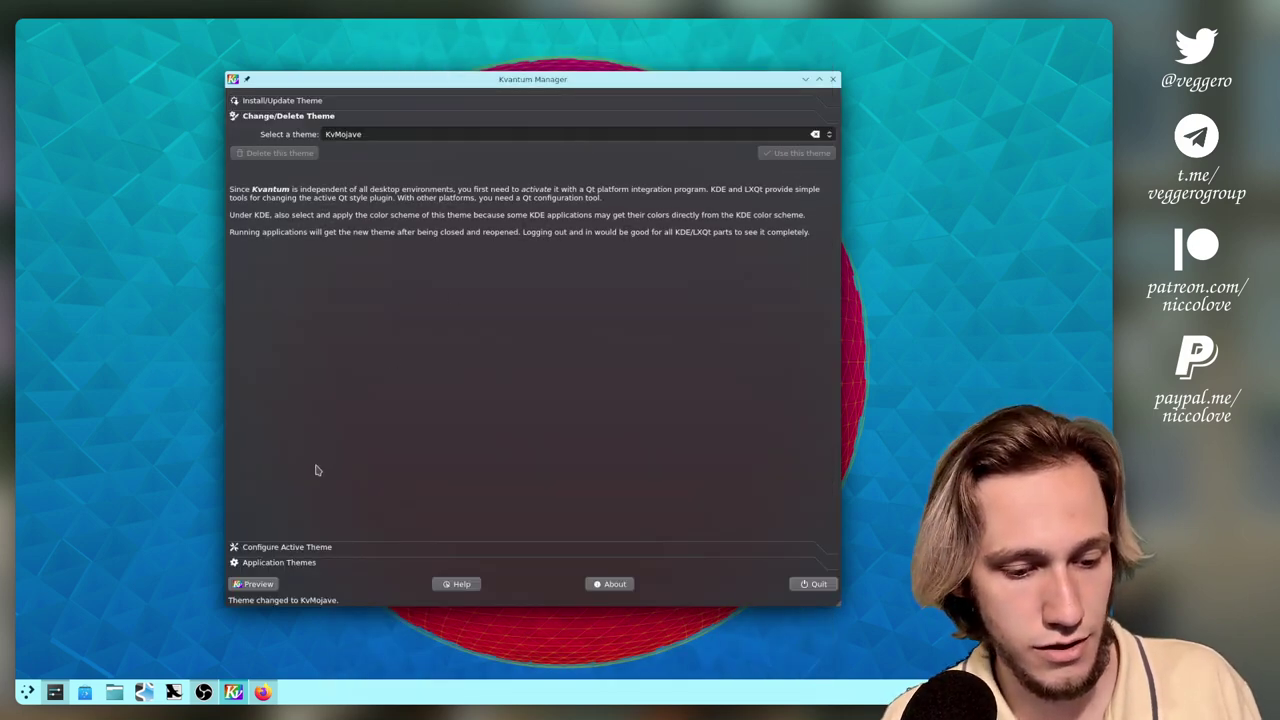
Preview KvMojave's radio, check, combo and spin samples, then select and preview KvGnome
{"action": "left_click", "coordinate": [255, 584]}
{"action": "left_click_drag", "start_coordinate": [575, 283], "coordinate": [728, 325]}
{"action": "left_click", "coordinate": [648, 265]}
{"action": "left_click", "coordinate": [737, 265]}
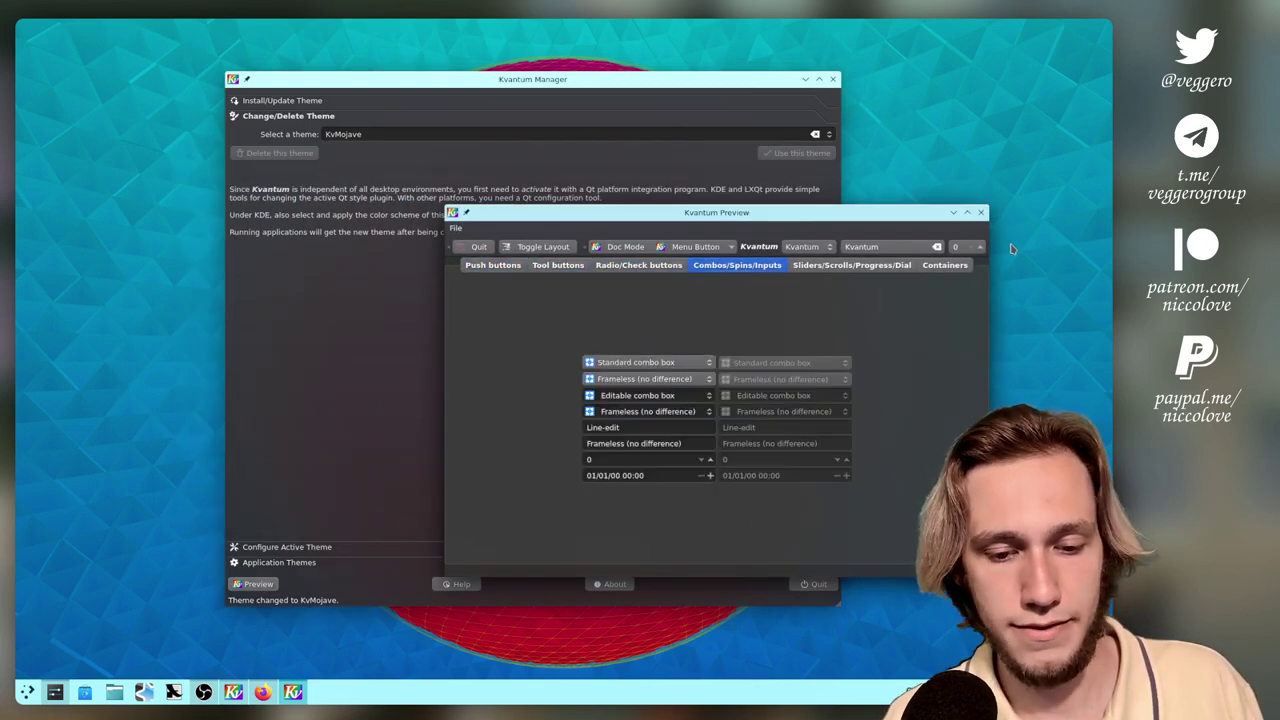
{"action": "left_click", "coordinate": [981, 212]}
{"action": "left_click", "coordinate": [680, 134]}
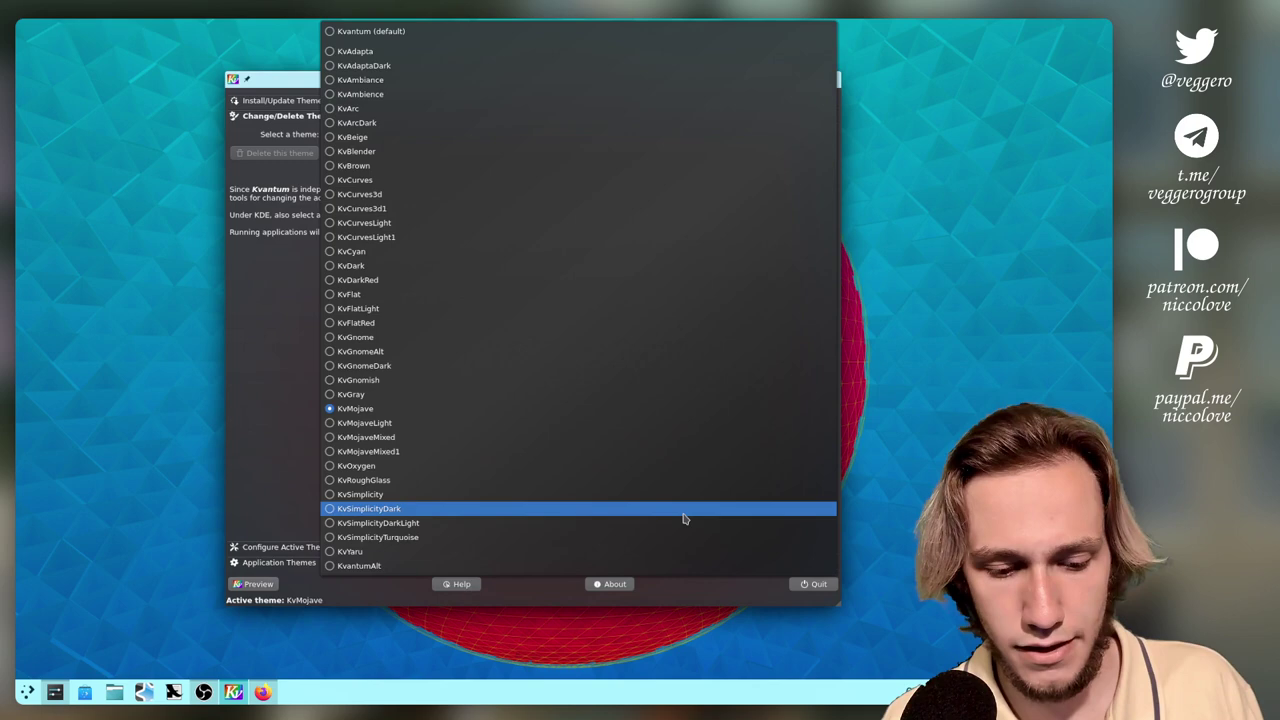
{"action": "left_click", "coordinate": [651, 297]}
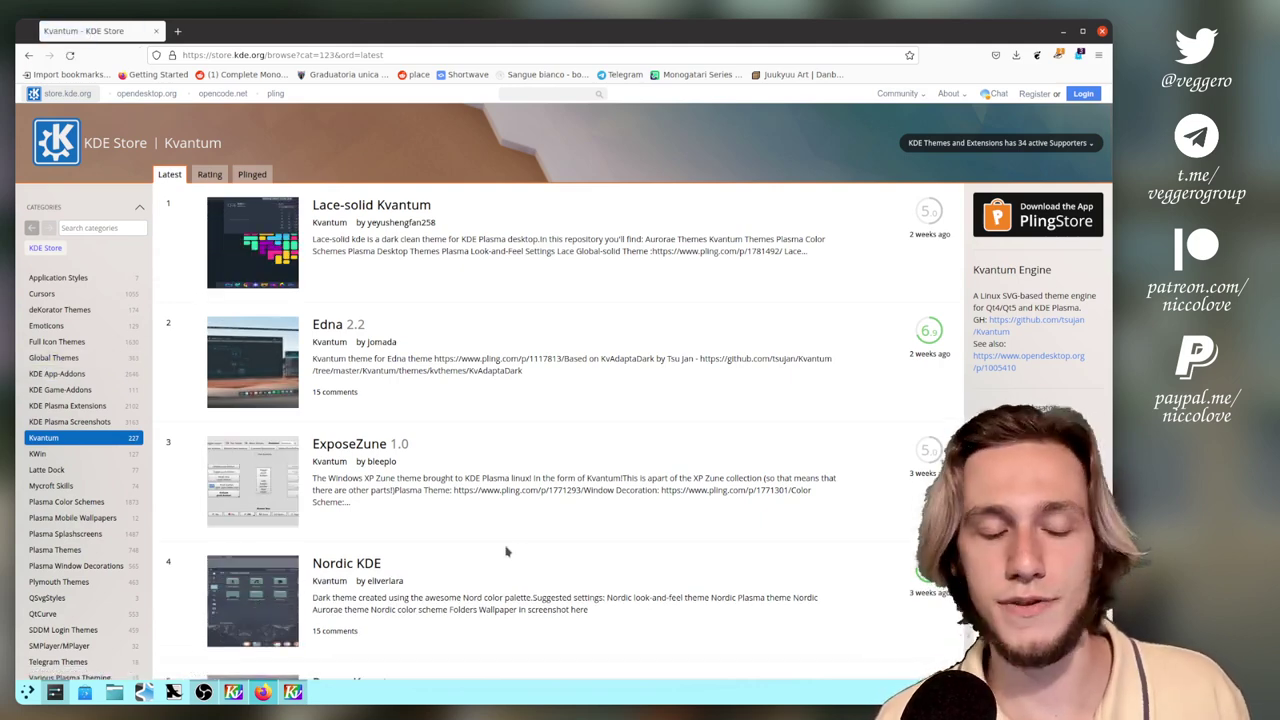
Scroll the Kvantum listing down to KvantumGently-Kv and open its product page
{"action": "scroll", "coordinate": [506, 551], "scroll_direction": "down", "scroll_amount": 3}
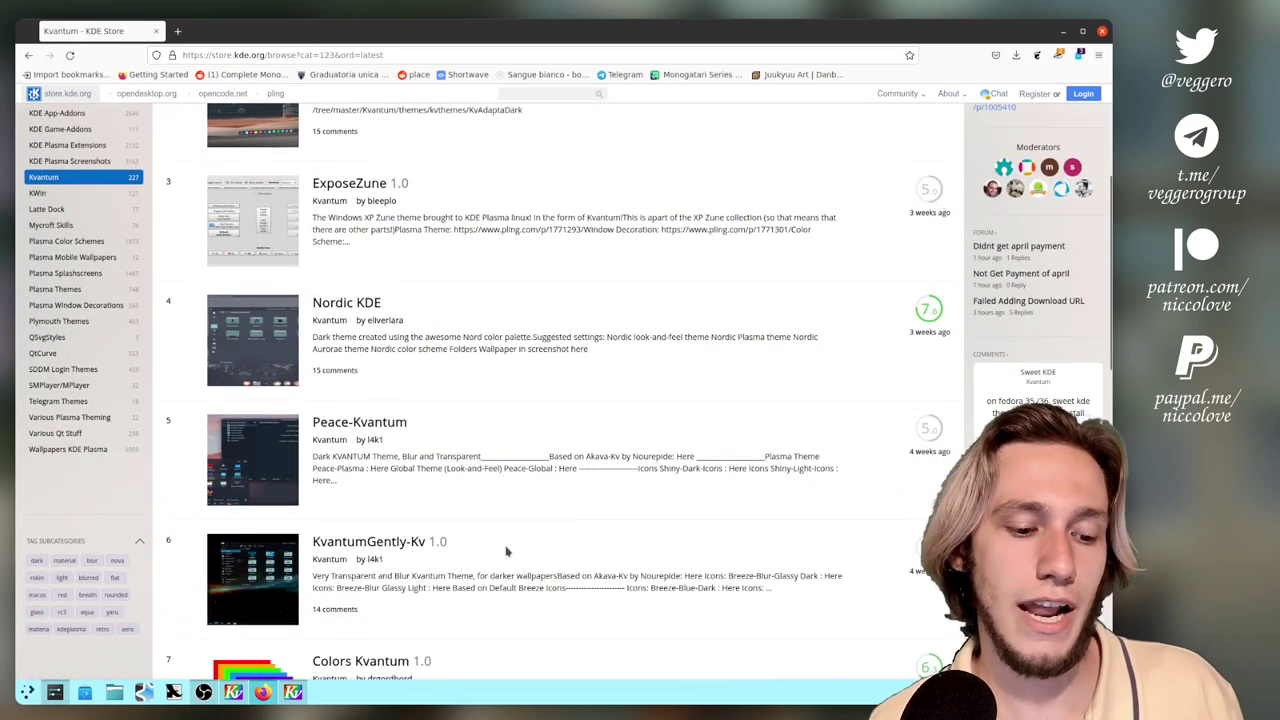
{"action": "scroll", "coordinate": [506, 551], "scroll_direction": "down", "scroll_amount": 2}
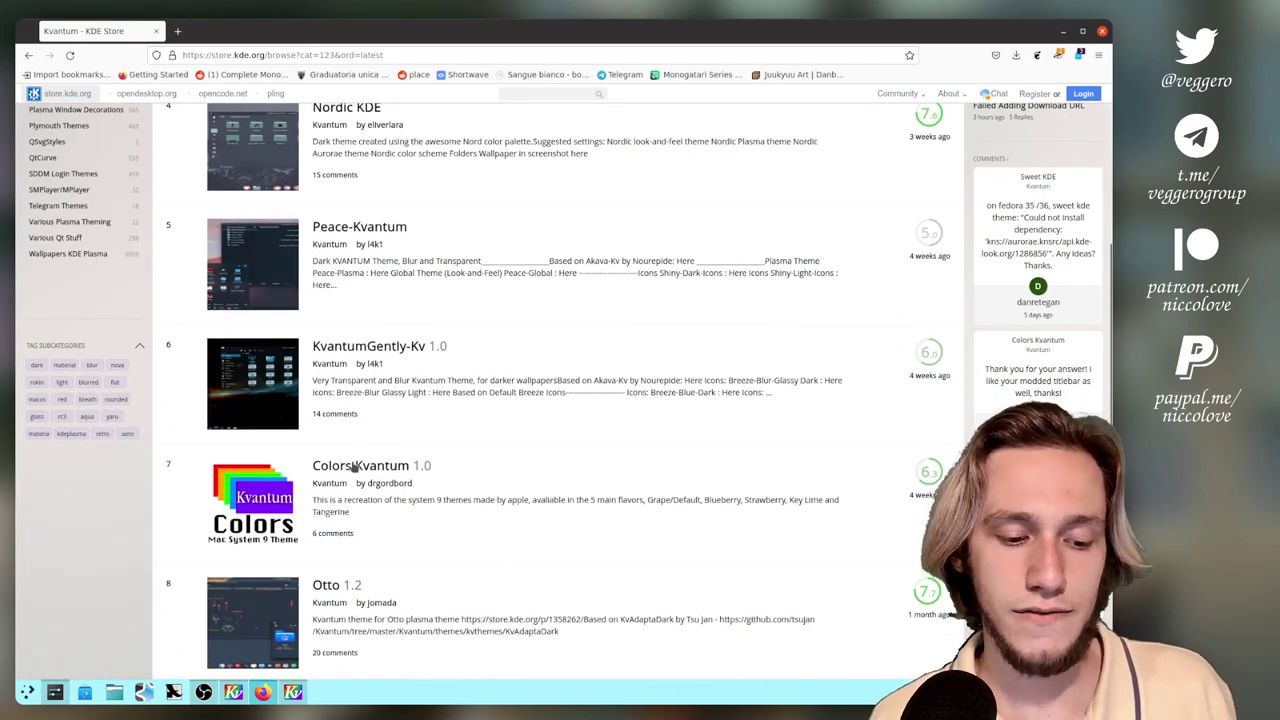
{"action": "left_click", "coordinate": [281, 414]}
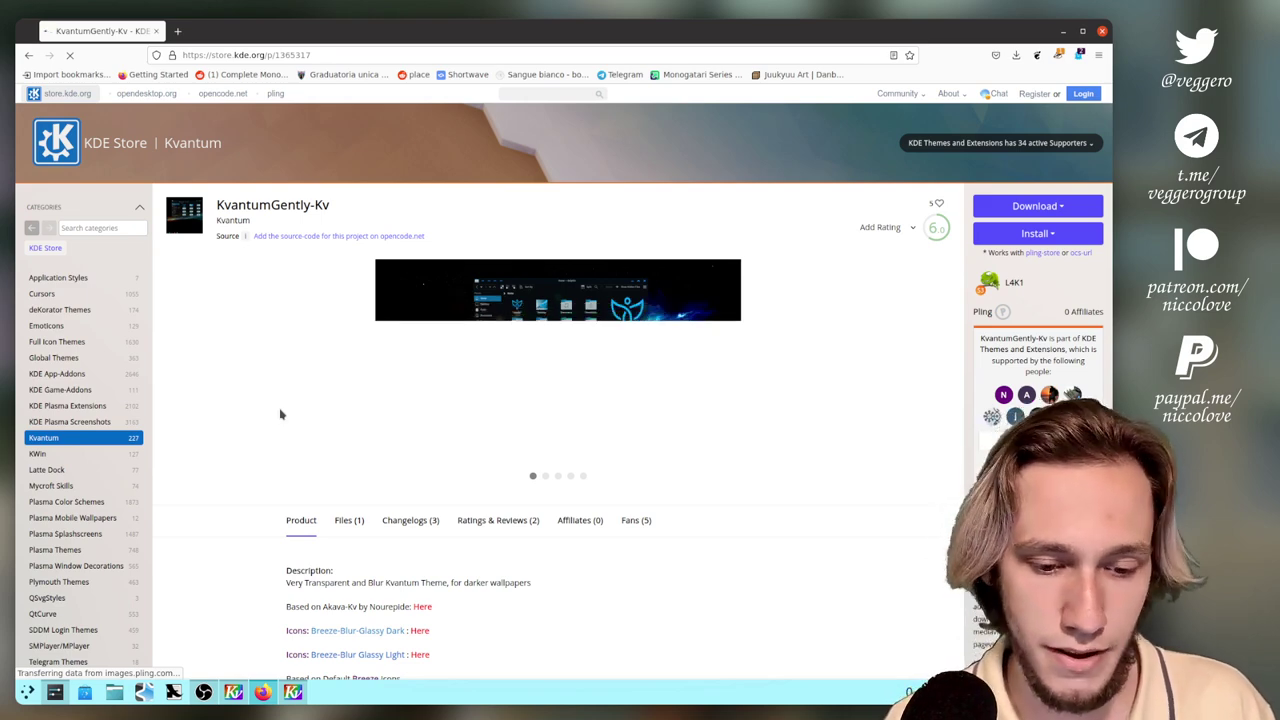
Check the changelog, then download KvantumGently-Kv.tar.gz (0.04 MB) from Files and open it
{"action": "scroll", "coordinate": [722, 409], "scroll_direction": "down", "scroll_amount": 3}
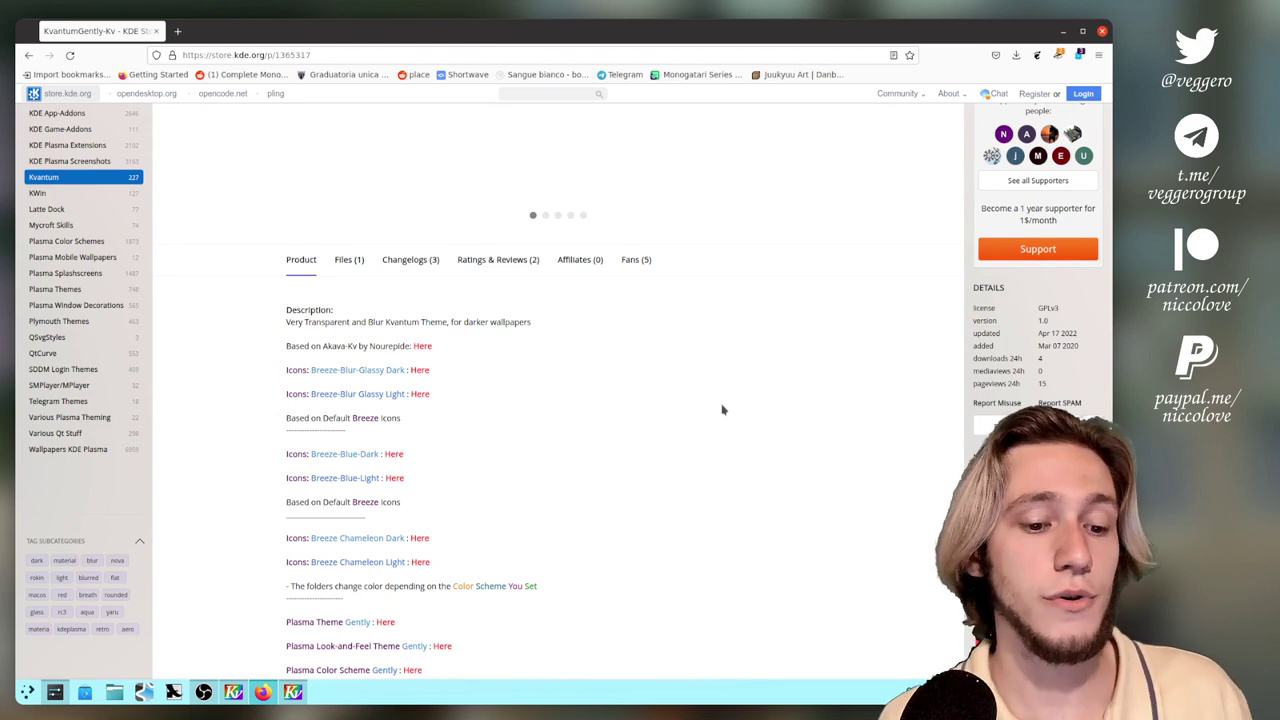
{"action": "left_click", "coordinate": [405, 262]}
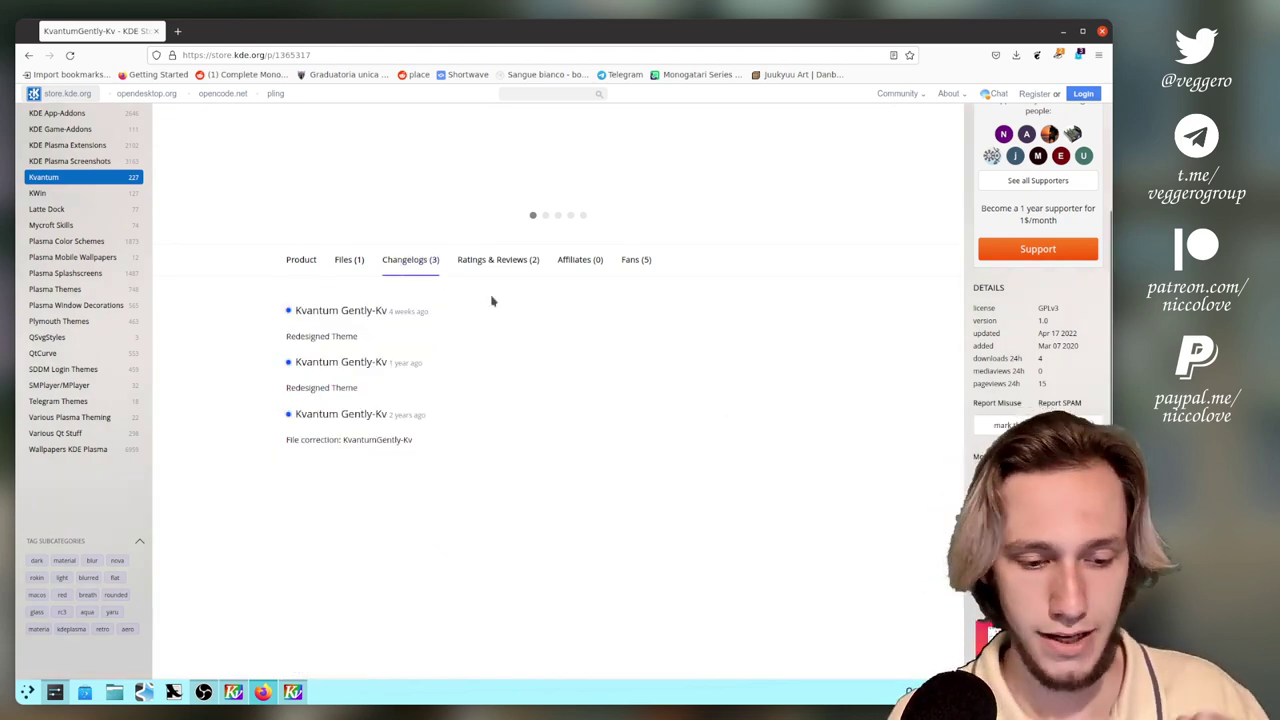
{"action": "left_click", "coordinate": [357, 268]}
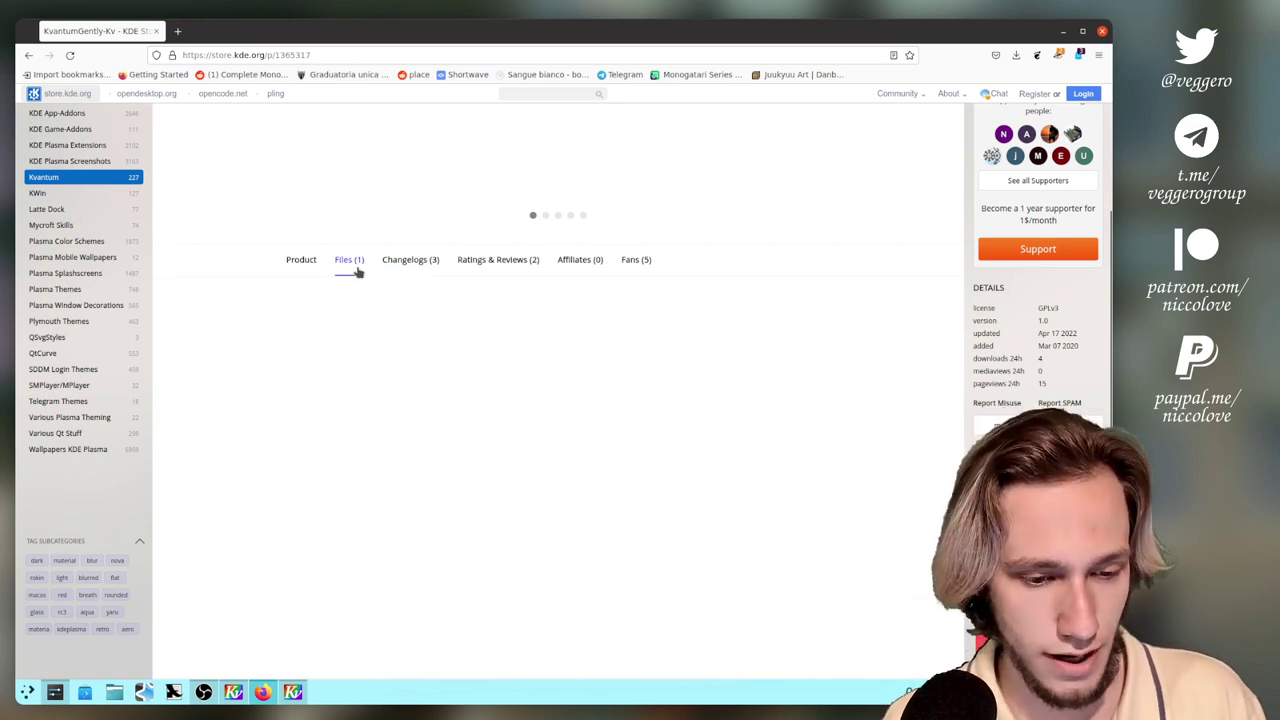
{"action": "left_click", "coordinate": [347, 336]}
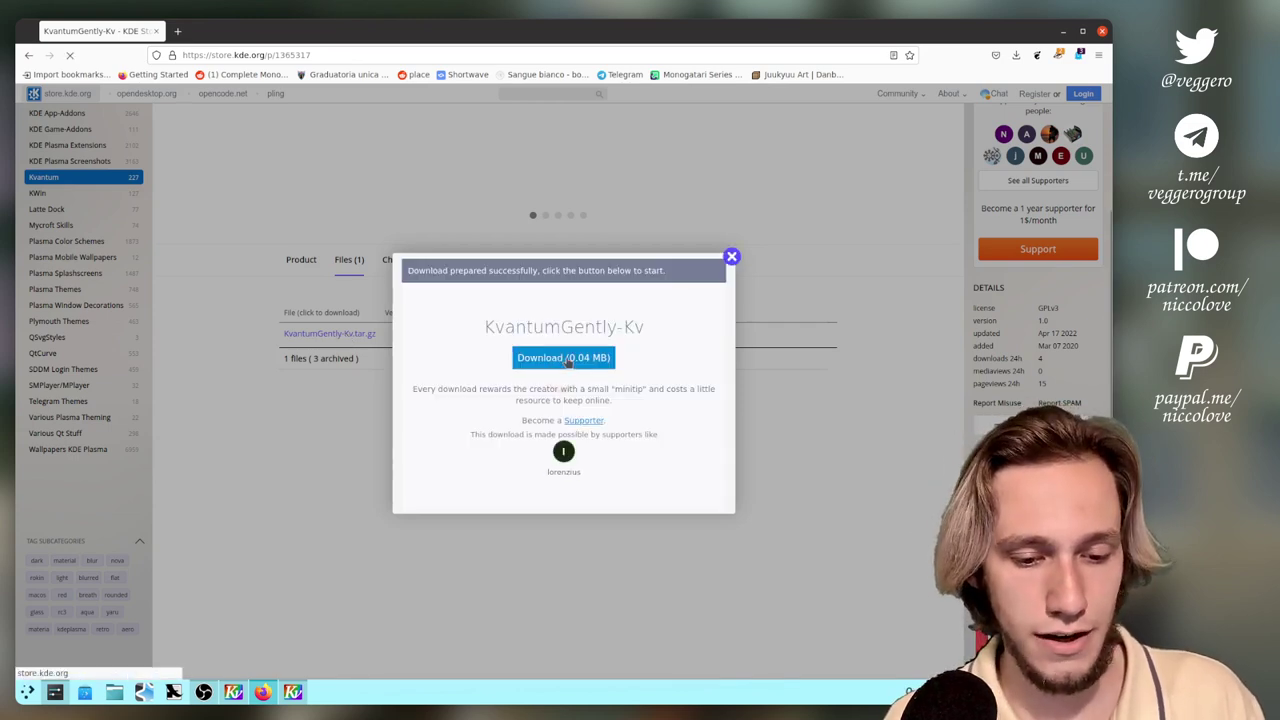
{"action": "left_click", "coordinate": [566, 360]}
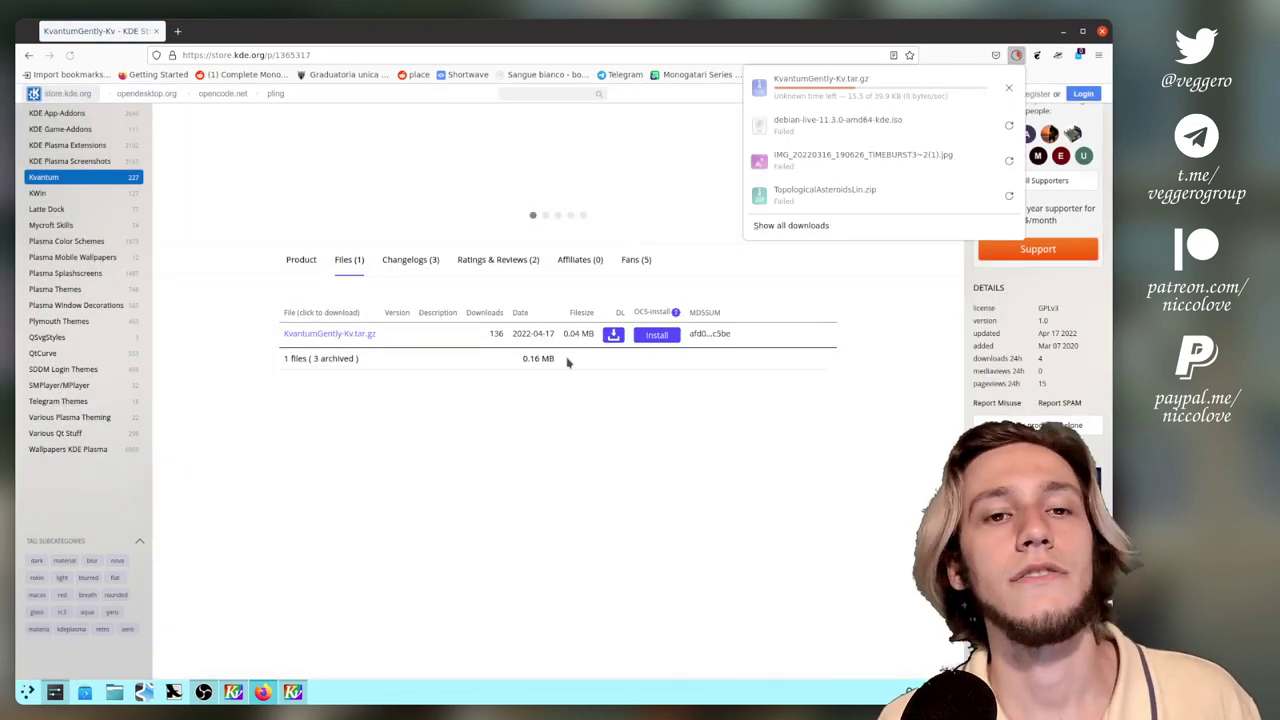
{"action": "left_click", "coordinate": [830, 86]}
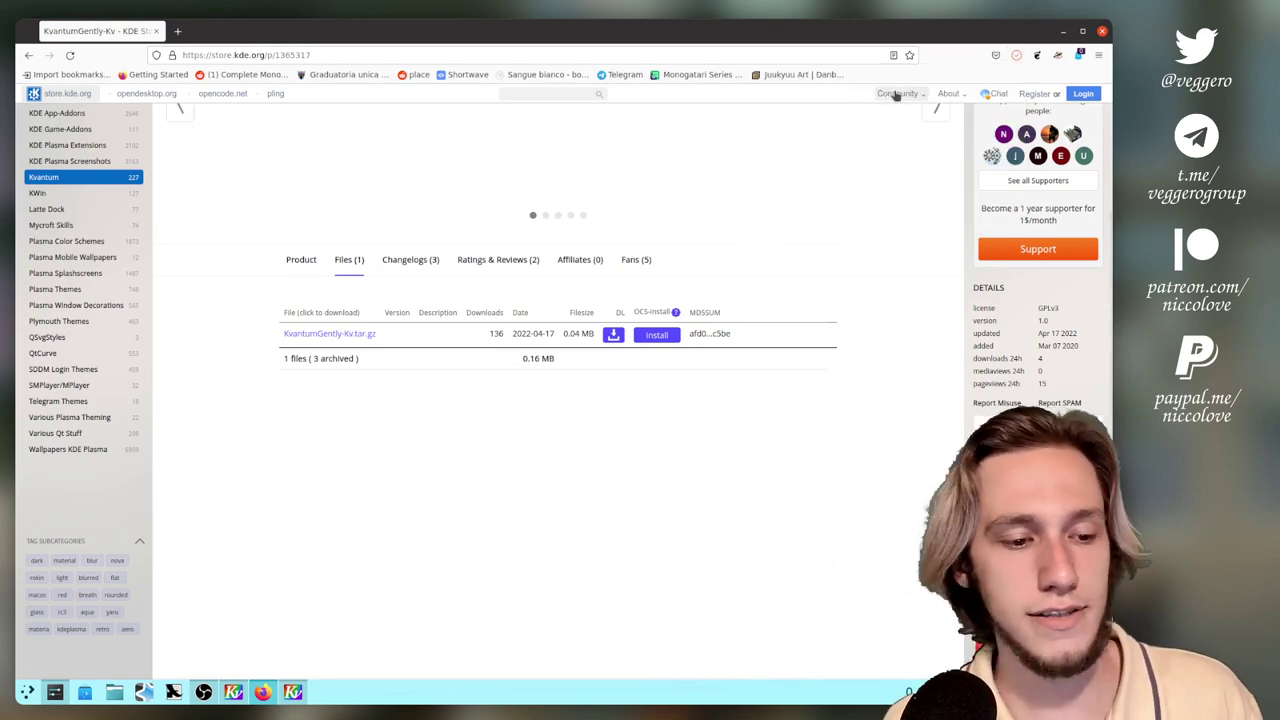
Extract the archive into Downloads and show the extracted files
{"action": "left_click", "coordinate": [316, 144]}
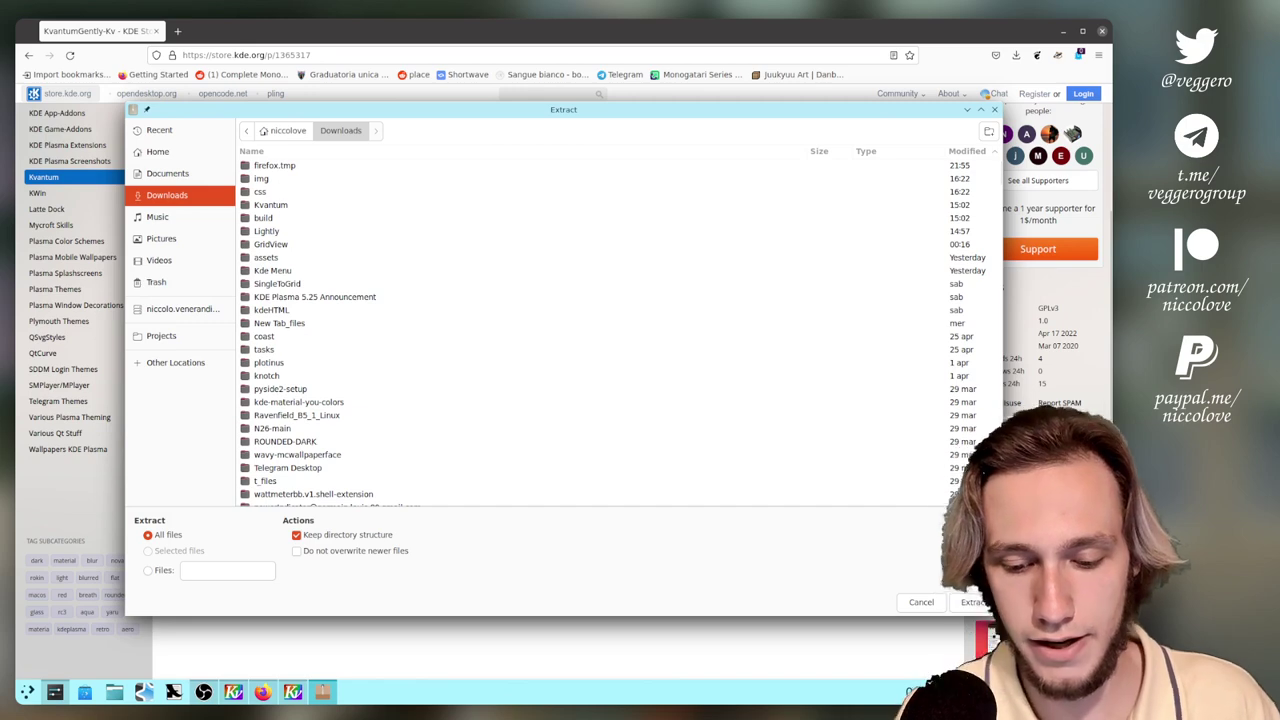
{"action": "key", "text": "Return"}
{"action": "left_click", "coordinate": [606, 379]}
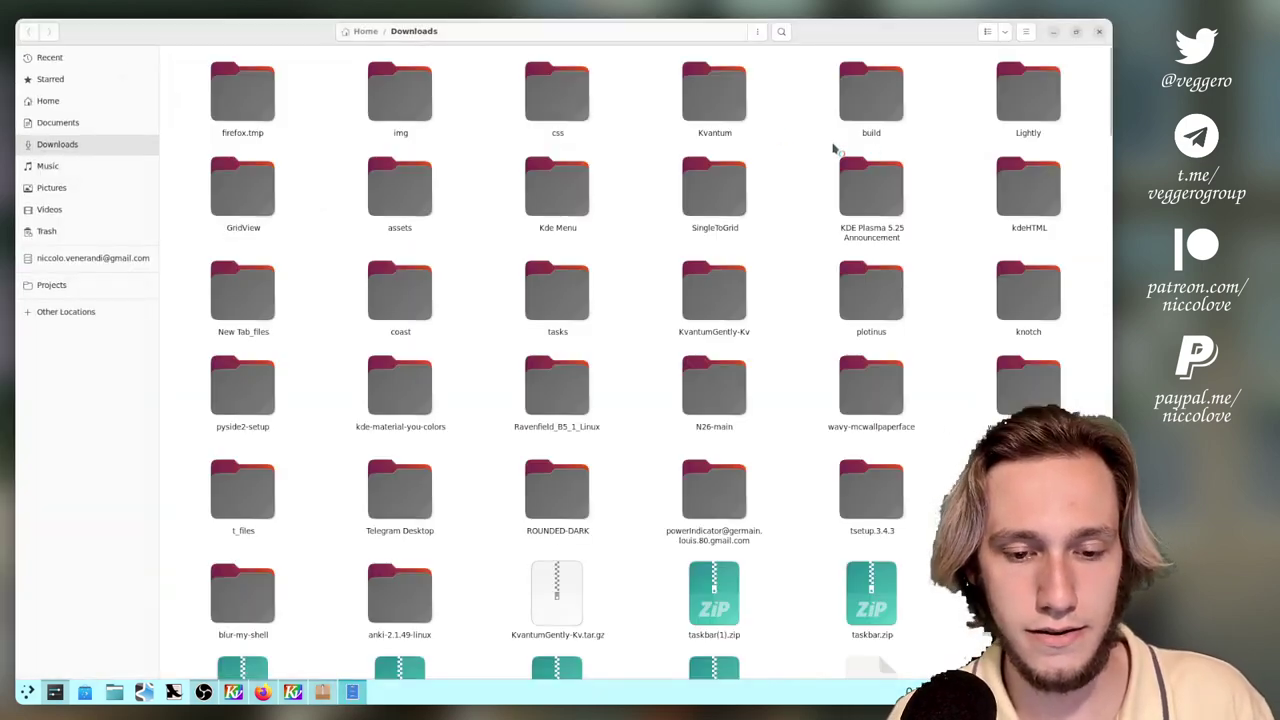
Enter the KvantumGently-Kv folder and open KvantumGently-Kv.svg in another application
{"action": "key", "text": "Return"}
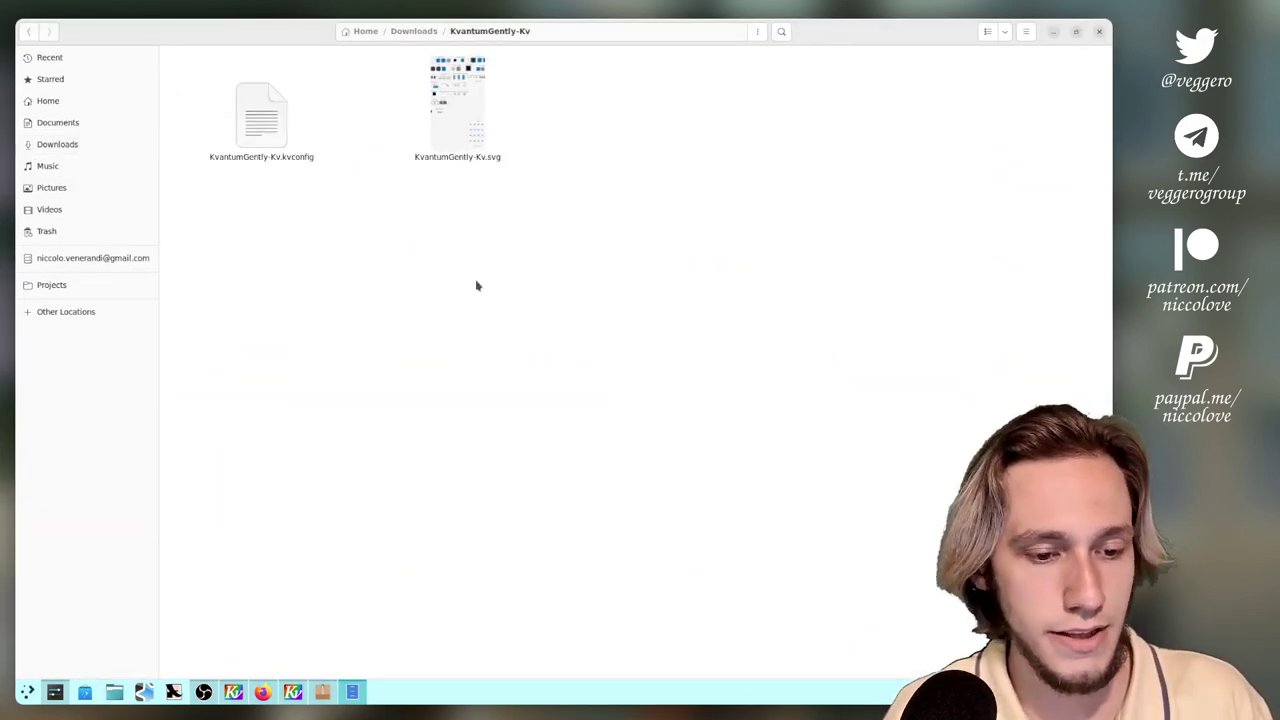
{"action": "right_click", "coordinate": [457, 118]}
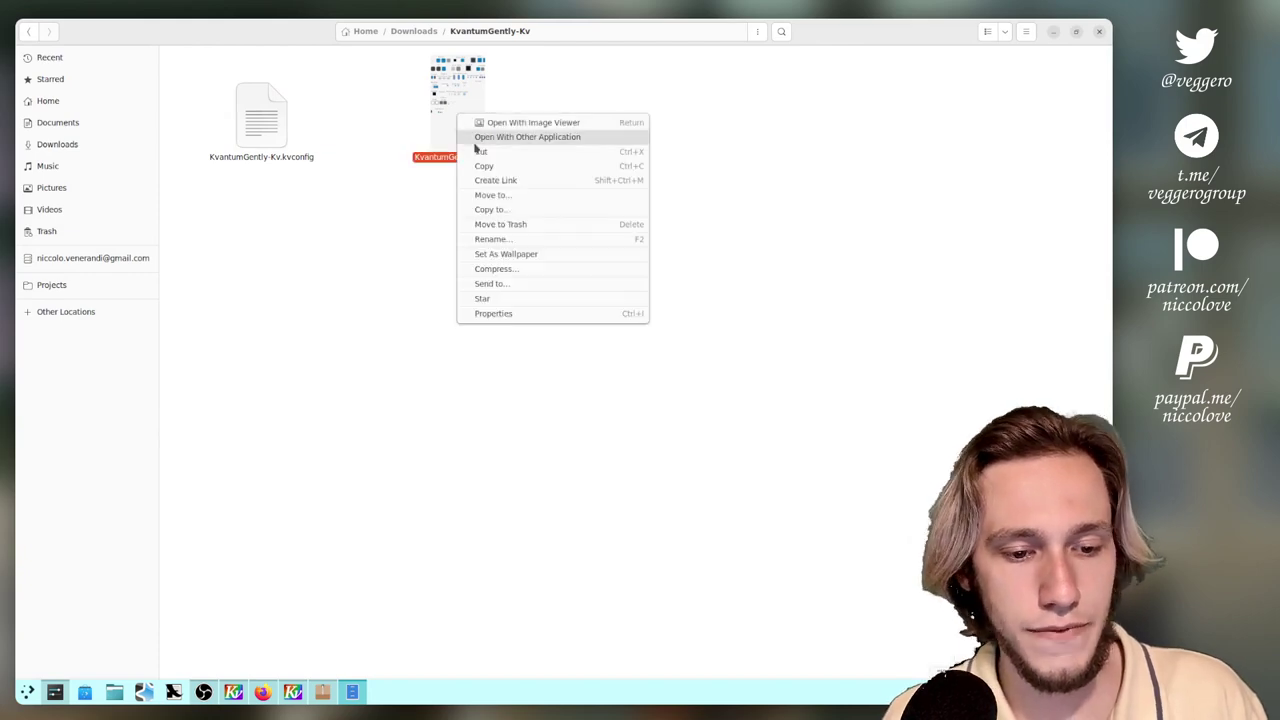
{"action": "left_click", "coordinate": [500, 138]}
{"action": "key", "text": "Return"}
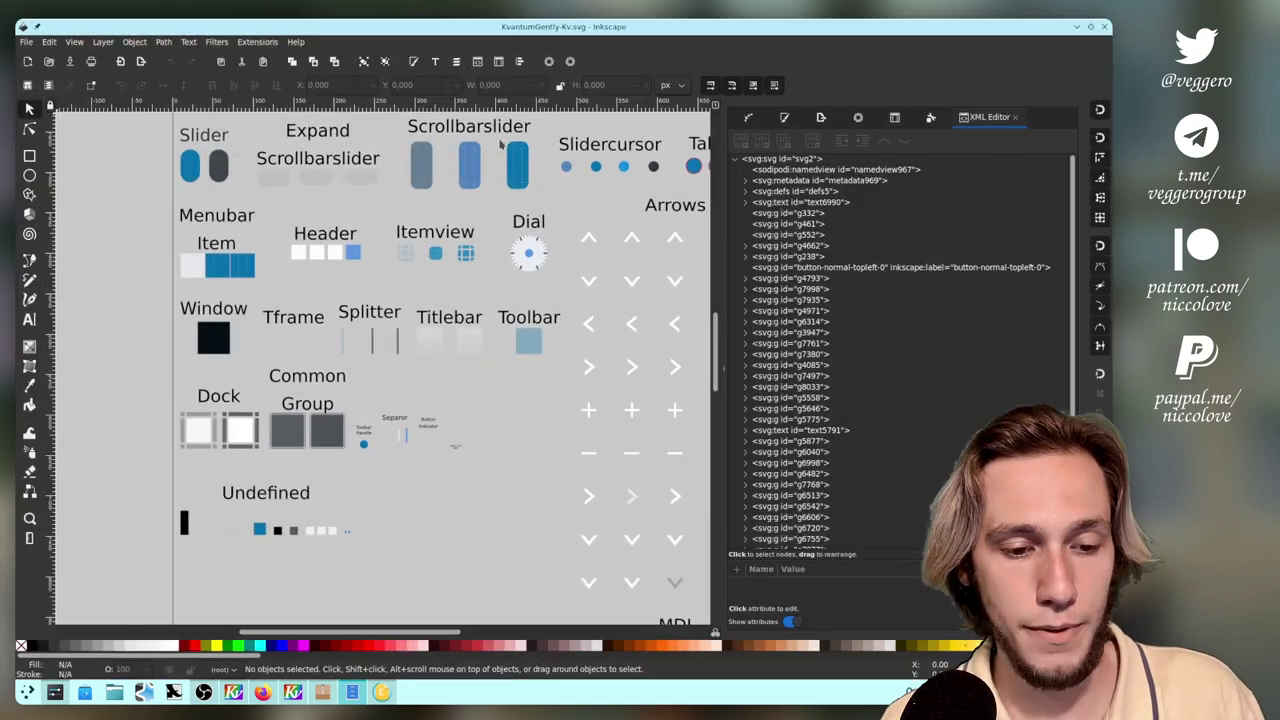
Scroll up and down over the KvantumGently-Kv.svg widget artwork in Inkscape to look it over
{"action": "scroll", "coordinate": [450, 354], "scroll_direction": "up", "scroll_amount": 4}
{"action": "scroll", "coordinate": [450, 354], "scroll_direction": "down", "scroll_amount": 8}
{"action": "scroll", "coordinate": [450, 354], "scroll_direction": "up", "scroll_amount": 4}
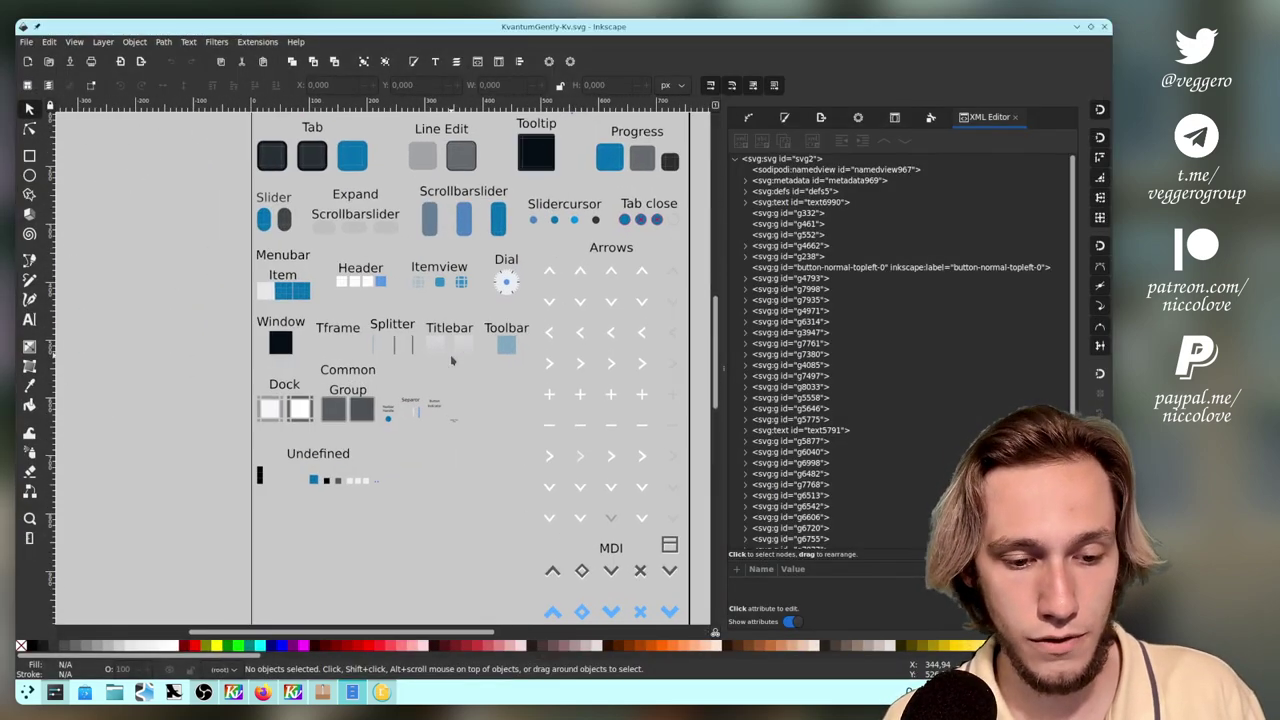
{"action": "scroll", "coordinate": [450, 354], "scroll_direction": "down", "scroll_amount": 3}
{"action": "scroll", "coordinate": [450, 354], "scroll_direction": "up", "scroll_amount": 7}
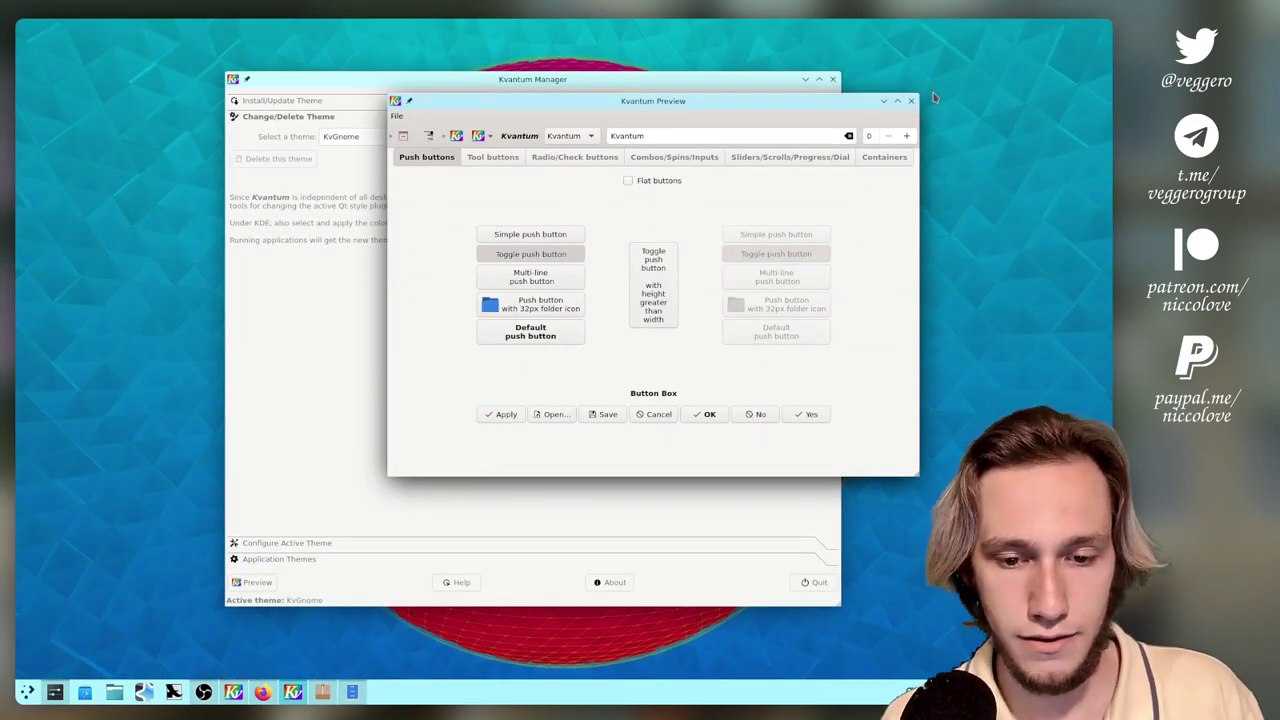
Close the preview, then install the theme from the Downloads/KvantumGently-Kv folder
{"action": "left_click", "coordinate": [911, 100]}
{"action": "left_click", "coordinate": [275, 101]}
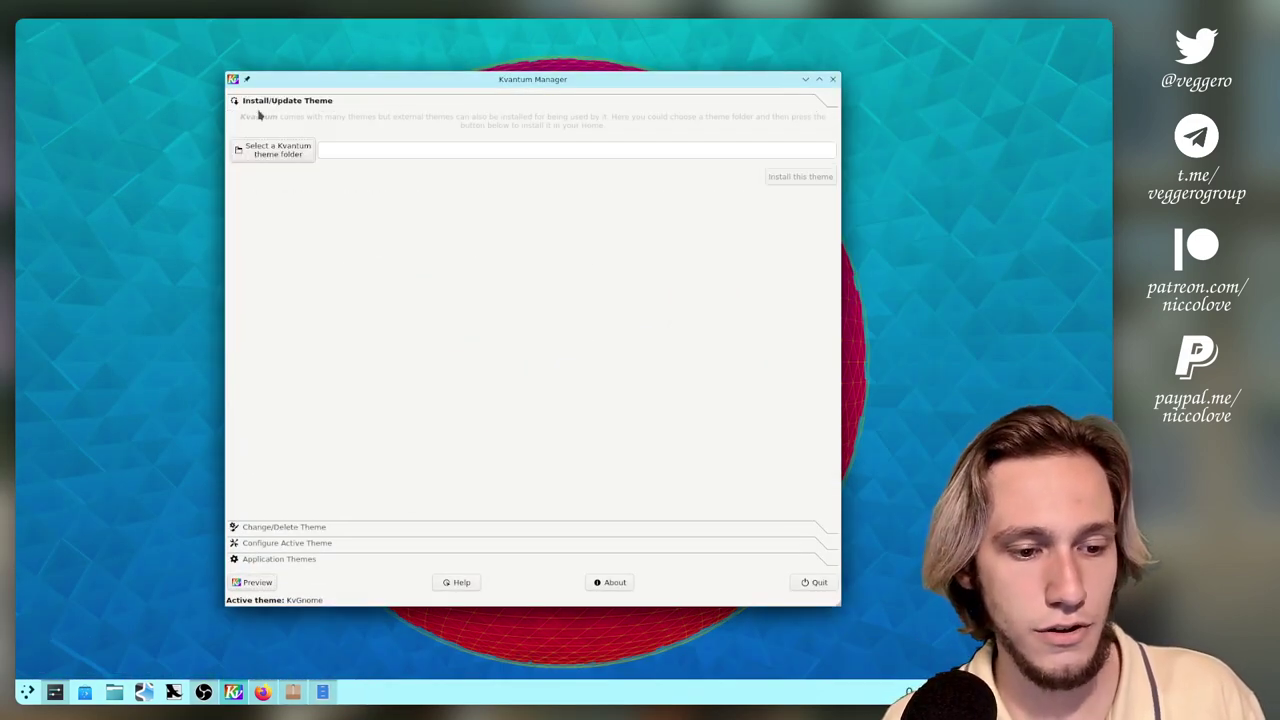
{"action": "left_click", "coordinate": [271, 152]}
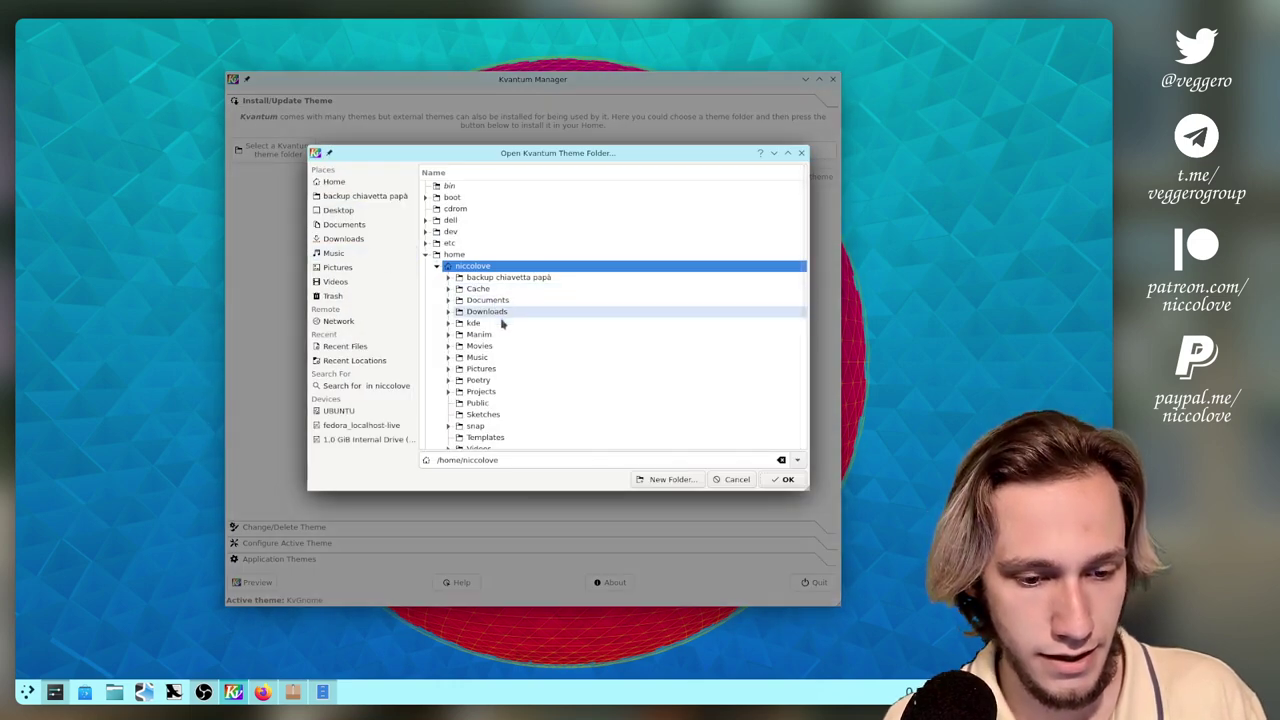
{"action": "left_click", "coordinate": [448, 311]}
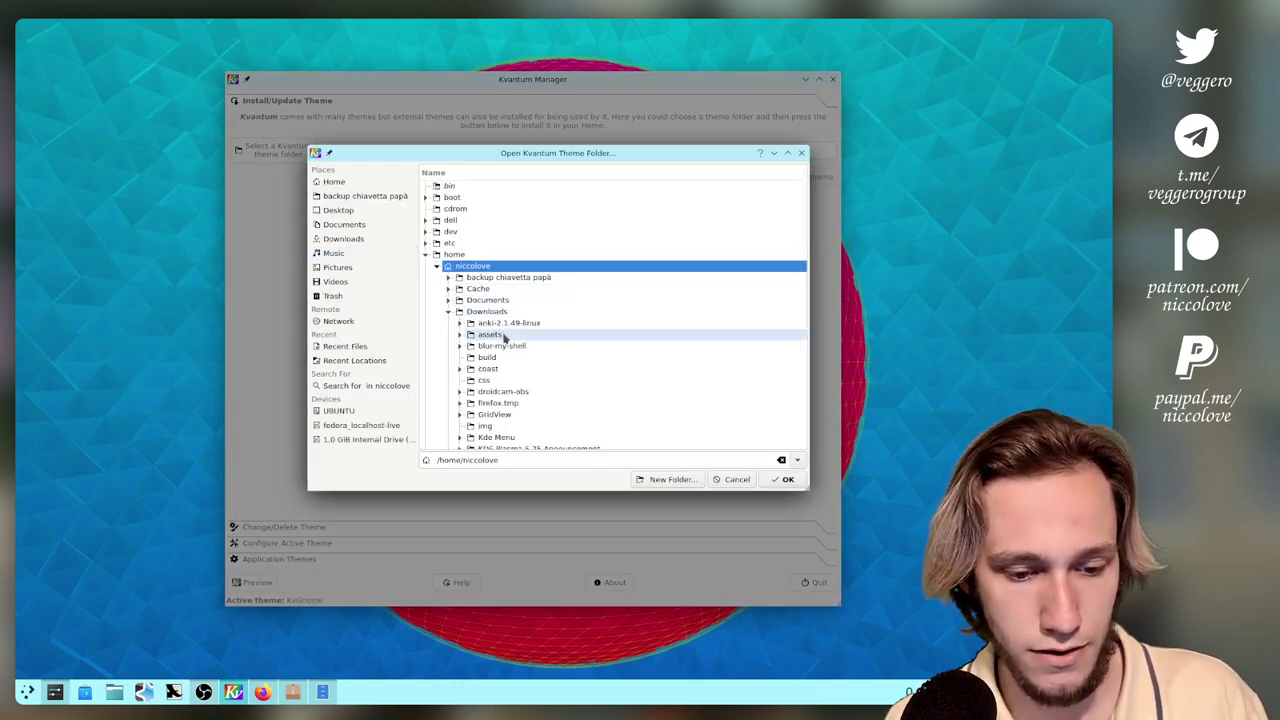
{"action": "scroll", "coordinate": [505, 339], "scroll_direction": "down", "scroll_amount": 1}
{"action": "scroll", "coordinate": [505, 339], "scroll_direction": "down", "scroll_amount": 2}
{"action": "left_click", "coordinate": [512, 391]}
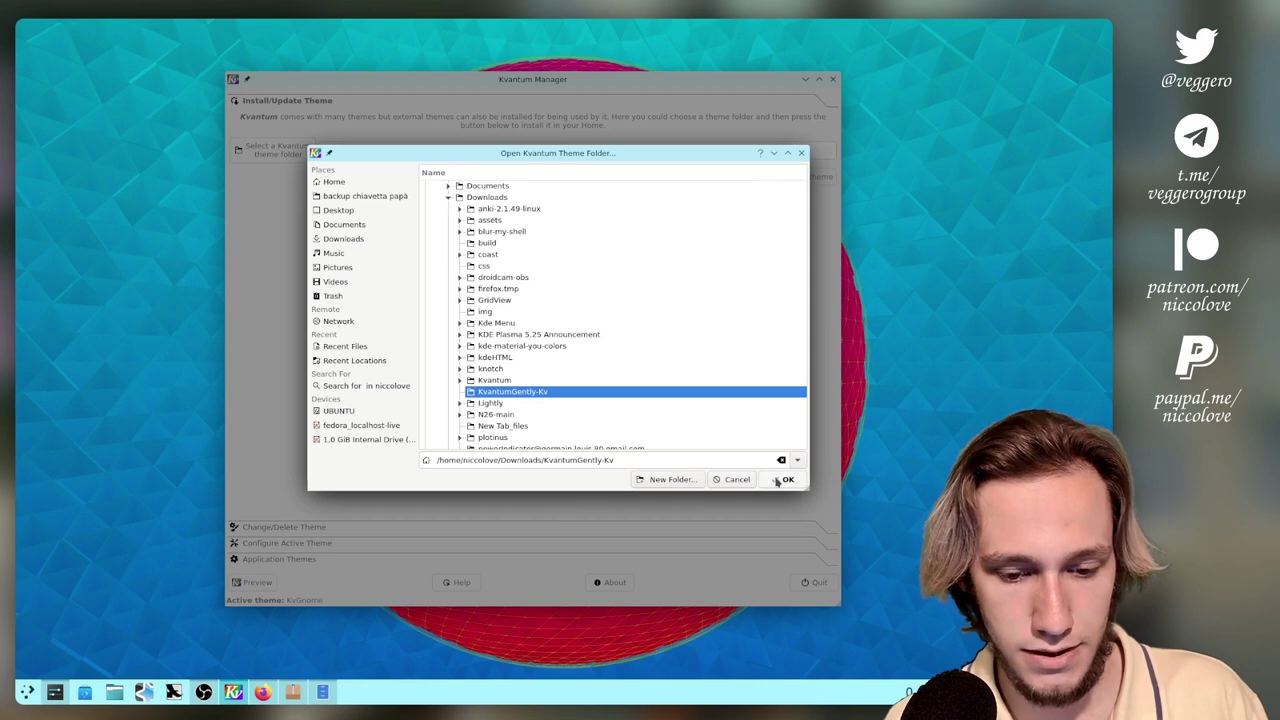
{"action": "left_click", "coordinate": [782, 480]}
{"action": "left_click", "coordinate": [805, 176]}
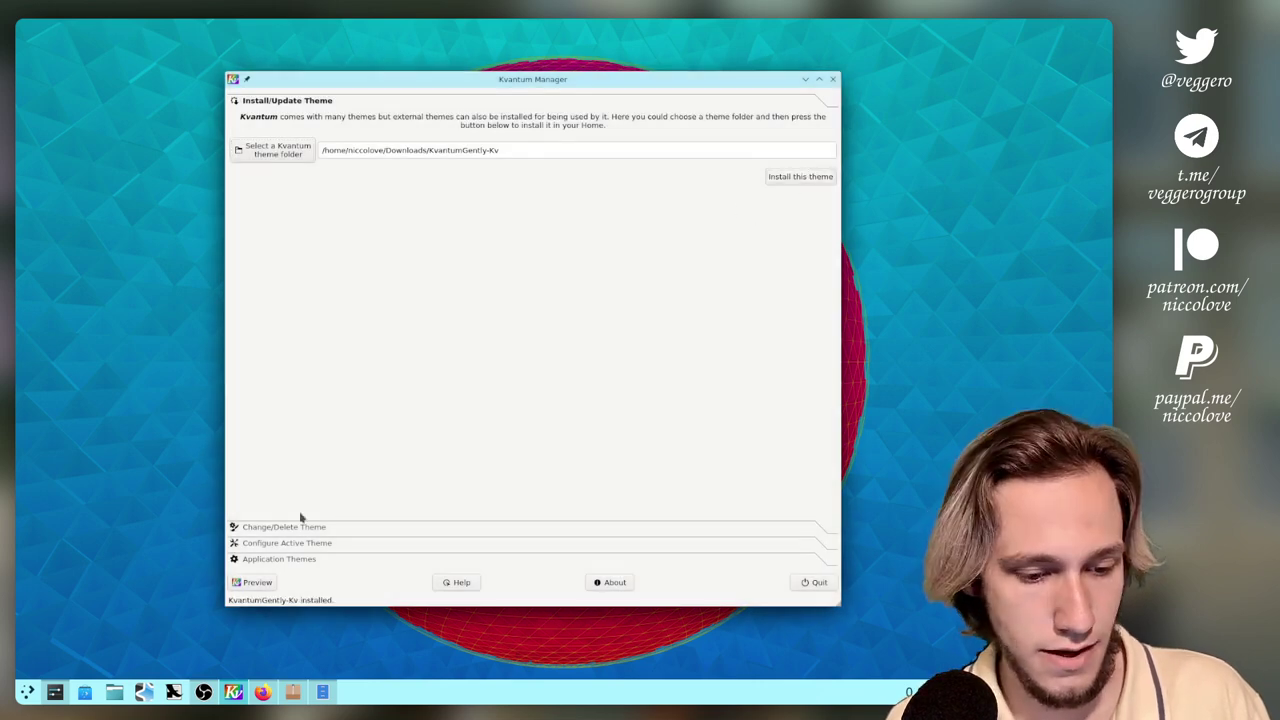
Select KvantumGently-Kv in Change/Delete Theme and apply it as the active theme
{"action": "left_click", "coordinate": [290, 527]}
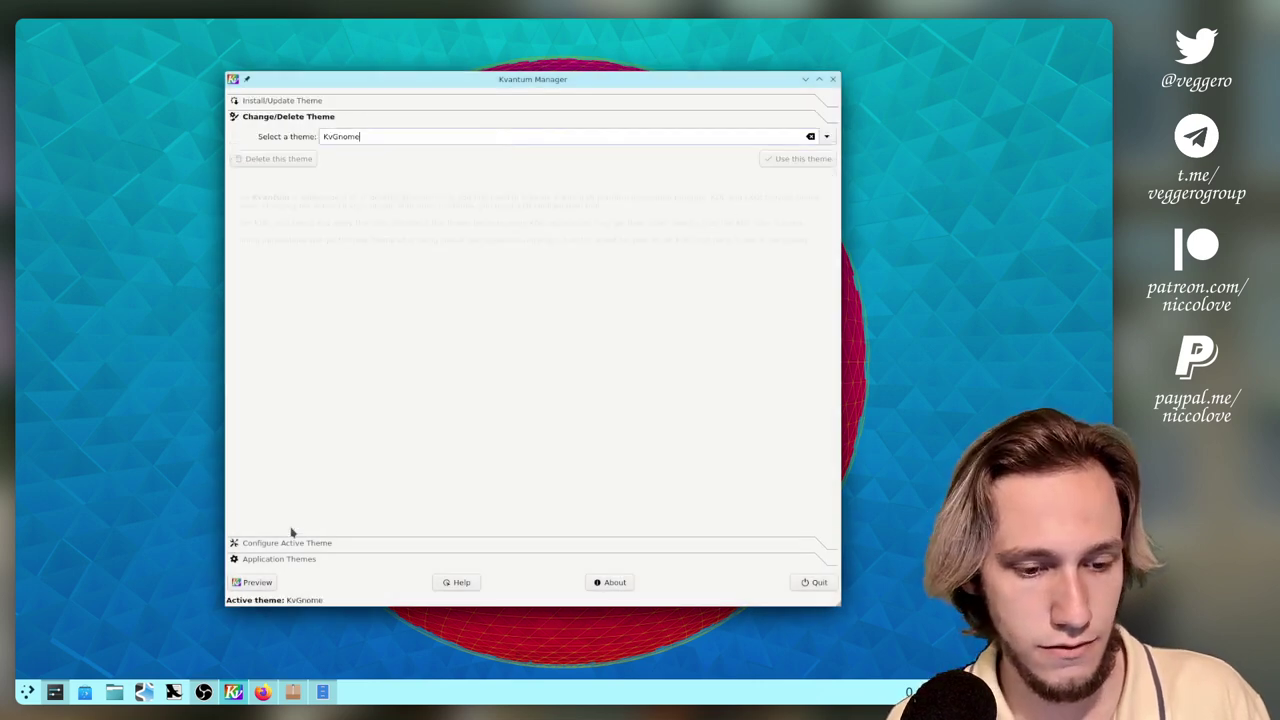
{"action": "left_click", "coordinate": [824, 138]}
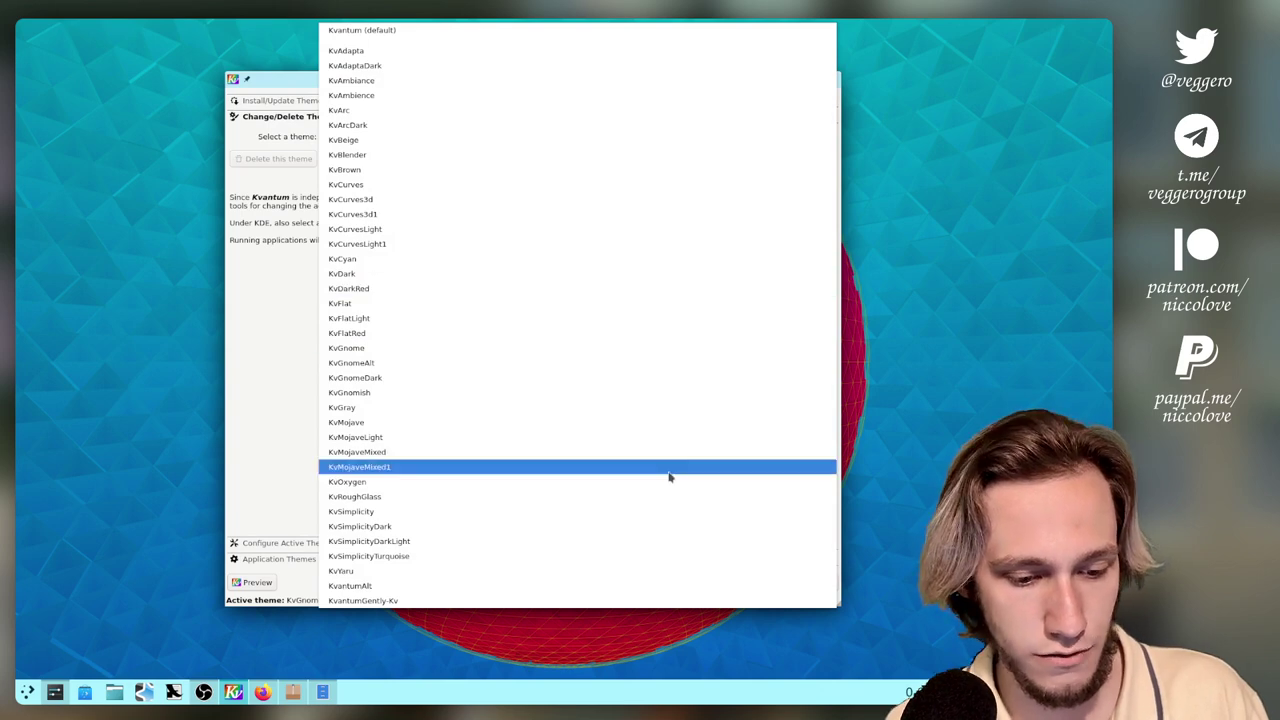
{"action": "left_click", "coordinate": [607, 600]}
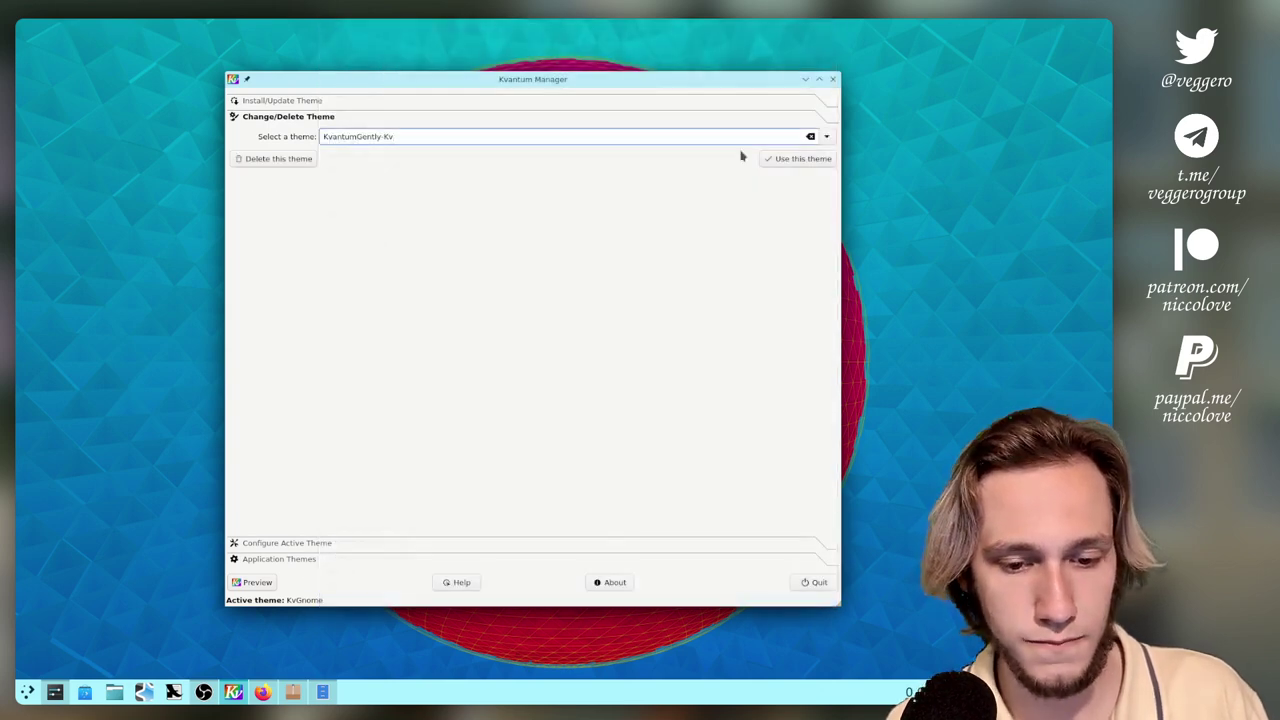
{"action": "left_click", "coordinate": [785, 158]}
Open the theme preview and arrange it beside the Kvantum Manager window
{"action": "left_click", "coordinate": [252, 582]}
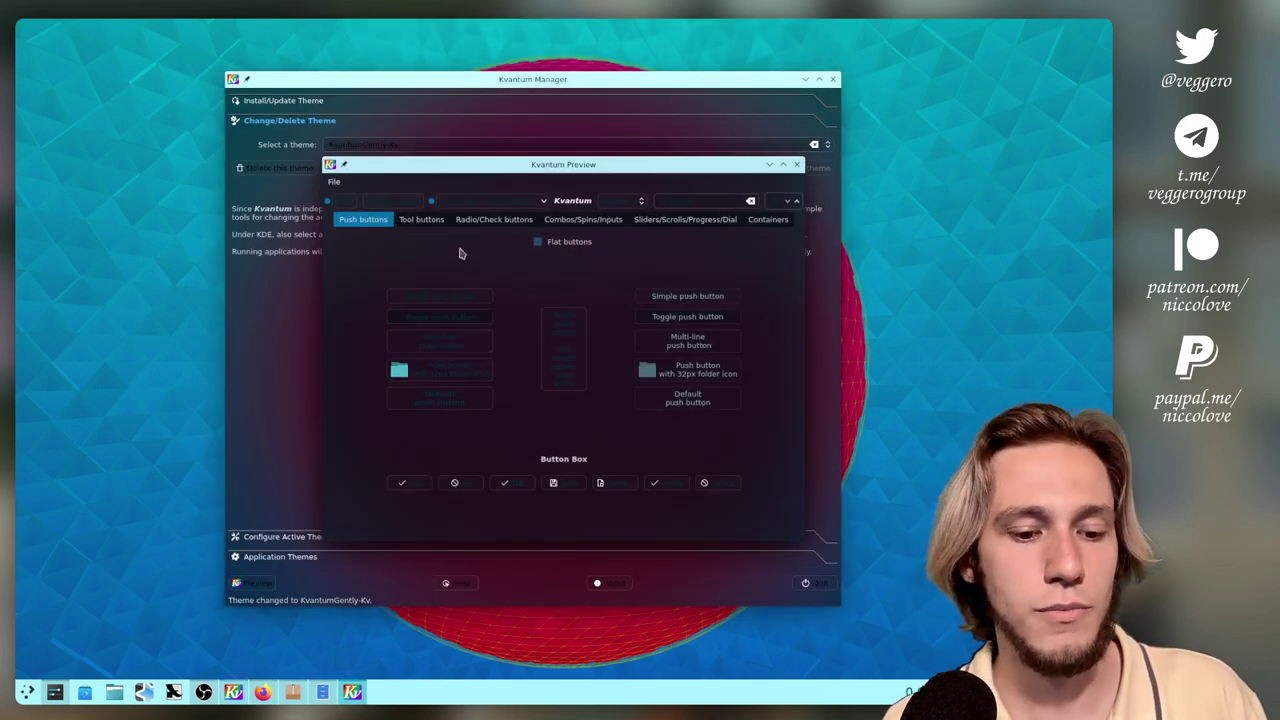
{"action": "left_click_drag", "start_coordinate": [380, 282], "coordinate": [633, 315]}
{"action": "left_click_drag", "start_coordinate": [523, 323], "coordinate": [413, 287]}
{"action": "mouse_move", "coordinate": [526, 156]}
{"action": "left_mouse_down"}
{"action": "mouse_move", "coordinate": [354, 257]}
{"action": "mouse_move", "coordinate": [314, 329]}
{"action": "mouse_move", "coordinate": [527, 181]}
{"action": "left_mouse_up"}
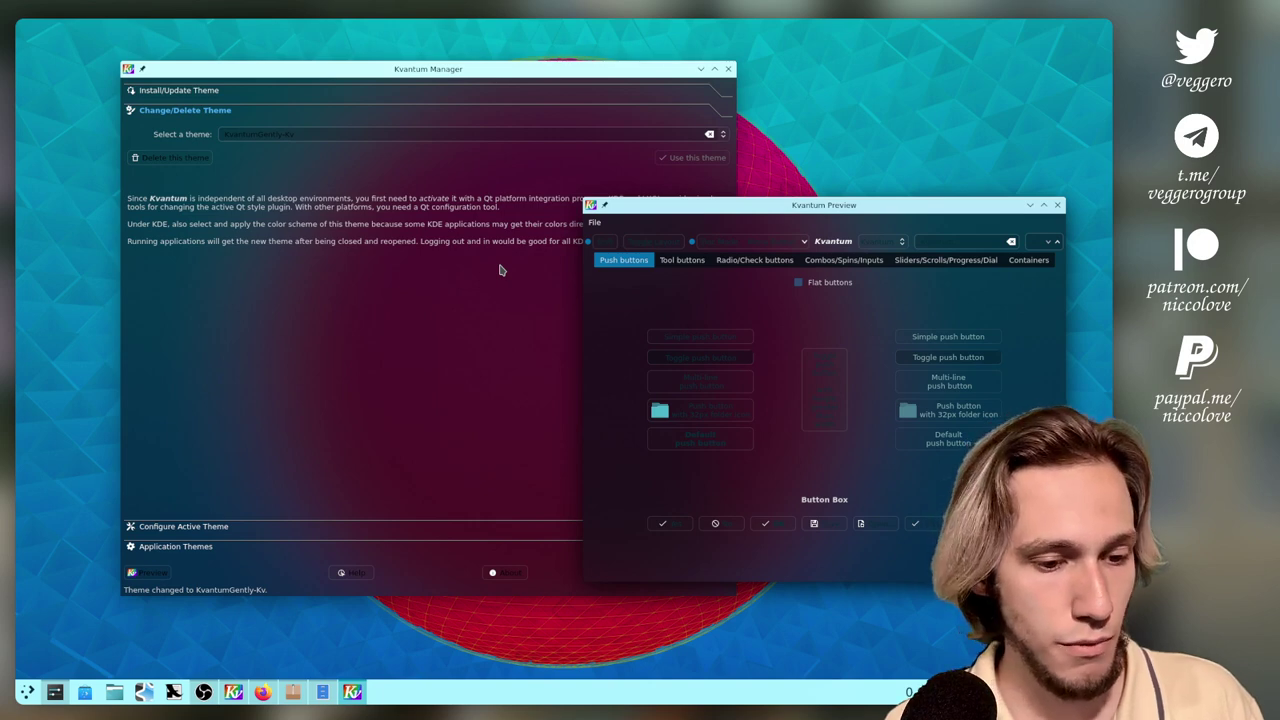
{"action": "left_click_drag", "start_coordinate": [517, 366], "coordinate": [677, 367]}
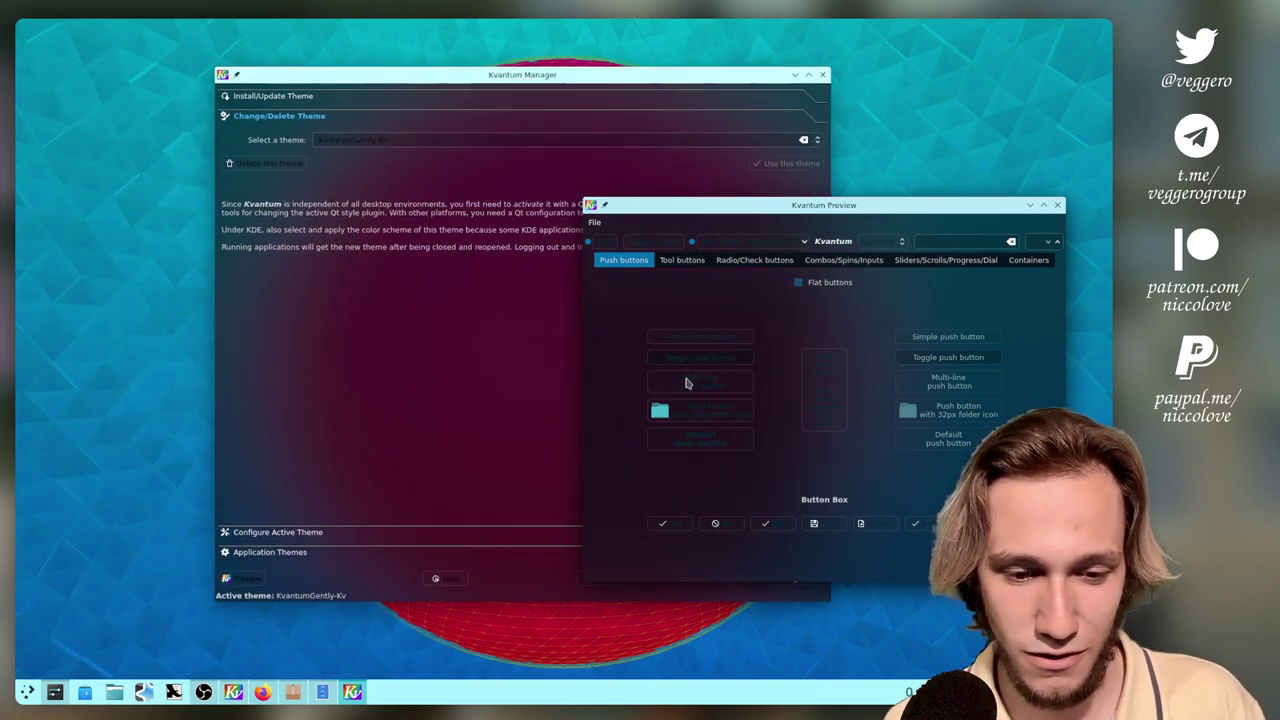
Launch Dolphin from the taskbar and move it to the bottom-right virtual desktop
{"action": "left_click", "coordinate": [114, 692]}
{"action": "left_click_drag", "start_coordinate": [697, 394], "coordinate": [623, 355]}
{"action": "key", "text": "ctrl+F8"}
{"action": "left_click_drag", "start_coordinate": [510, 680], "coordinate": [810, 598]}
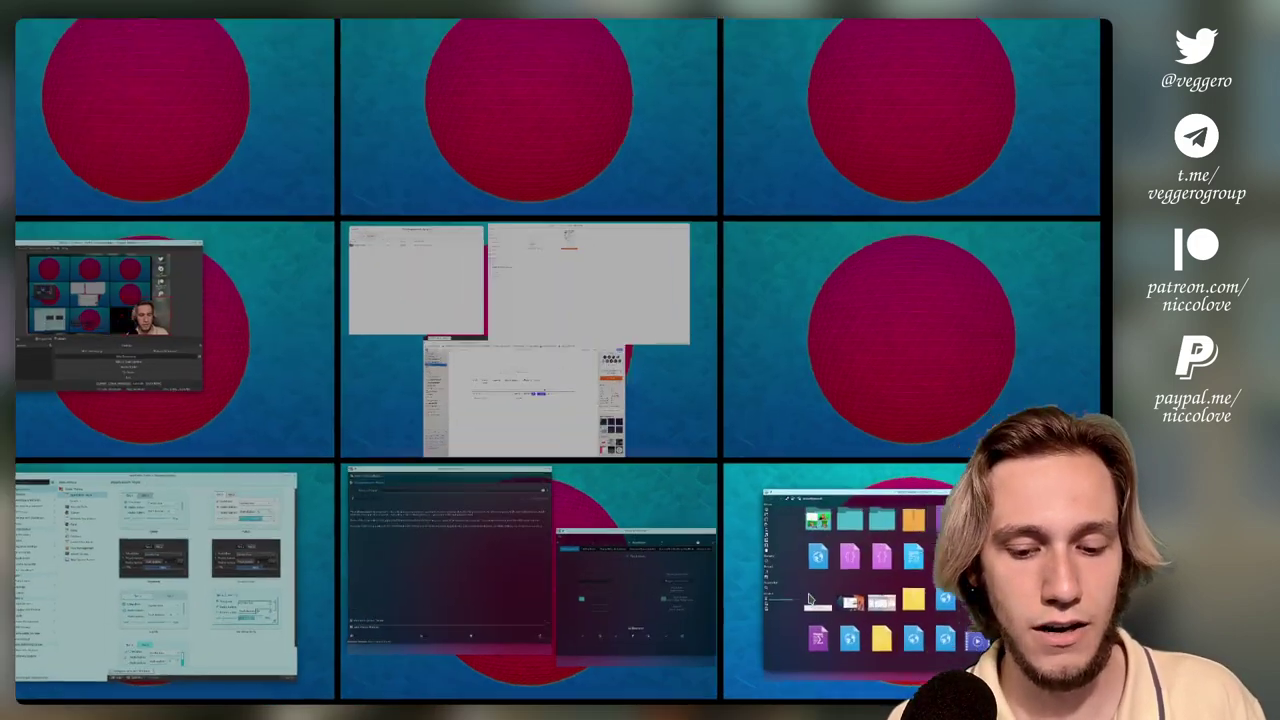
{"action": "left_click", "coordinate": [810, 598]}
{"action": "left_click_drag", "start_coordinate": [547, 102], "coordinate": [621, 102]}
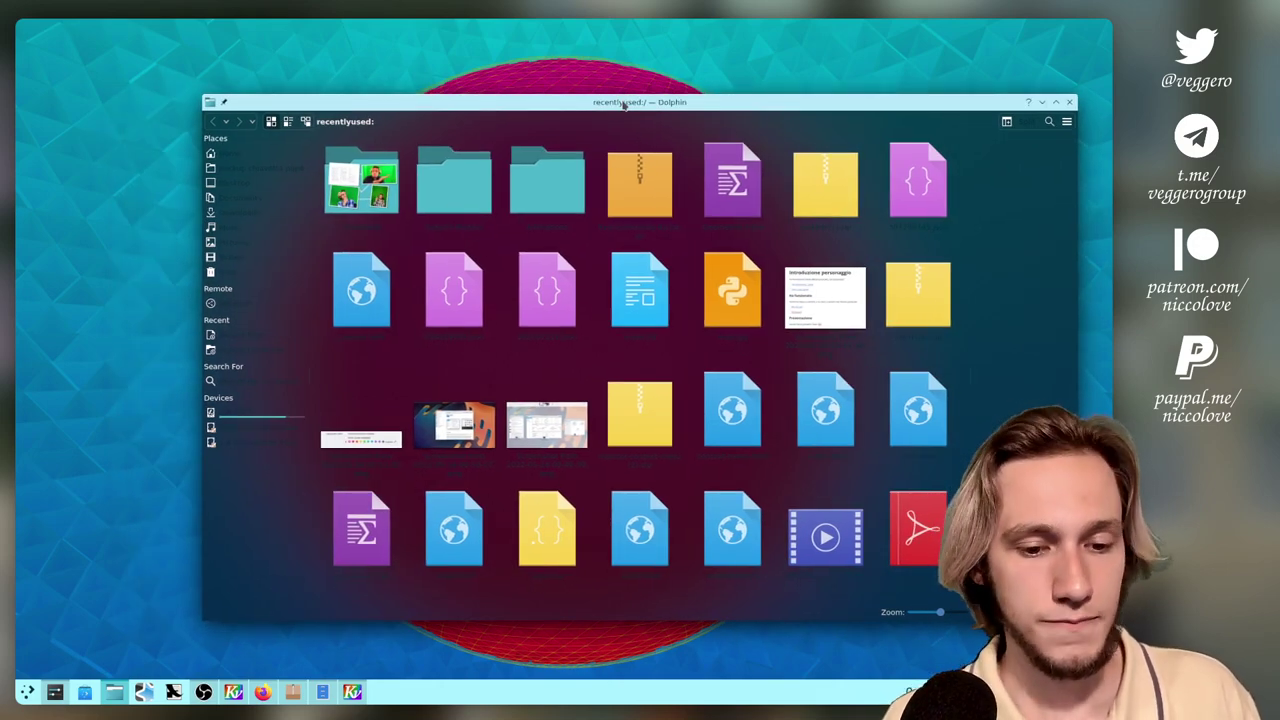
Return to the Kvantum desktop, then expand Application Themes and Configure Active Theme to show its Hacks
{"action": "key", "text": "ctrl+super+Left"}
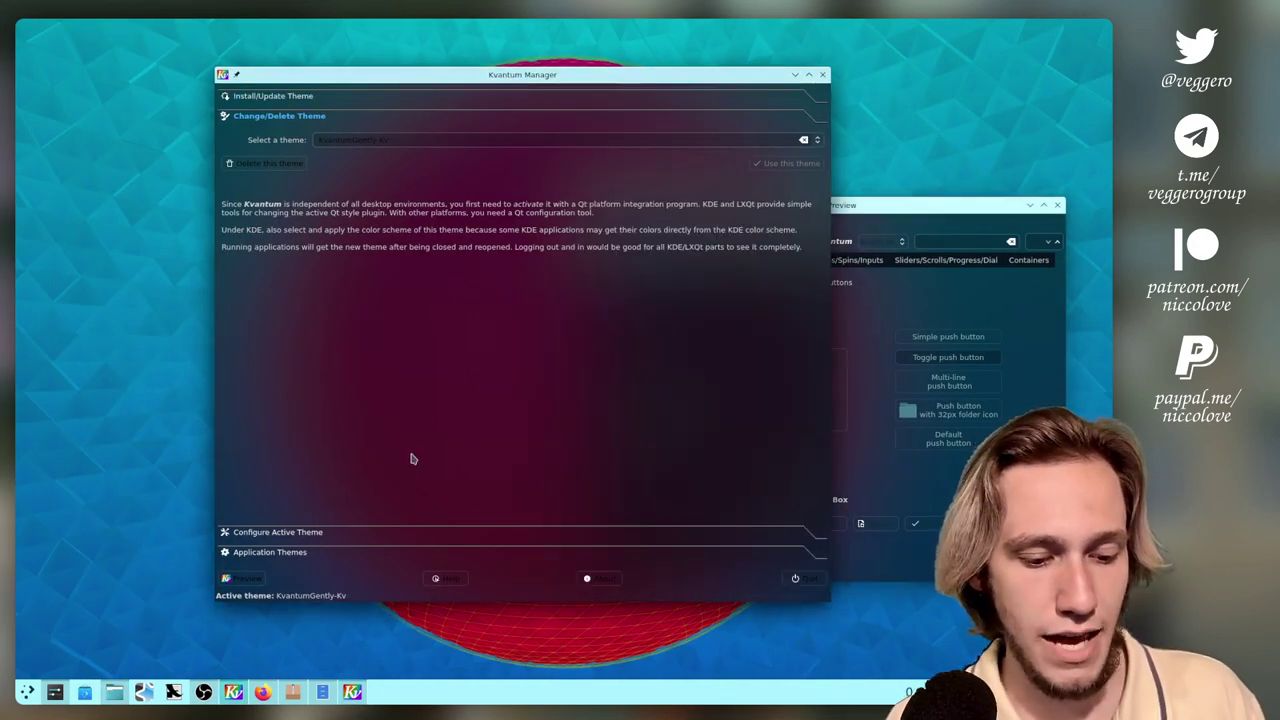
{"action": "left_click", "coordinate": [298, 554]}
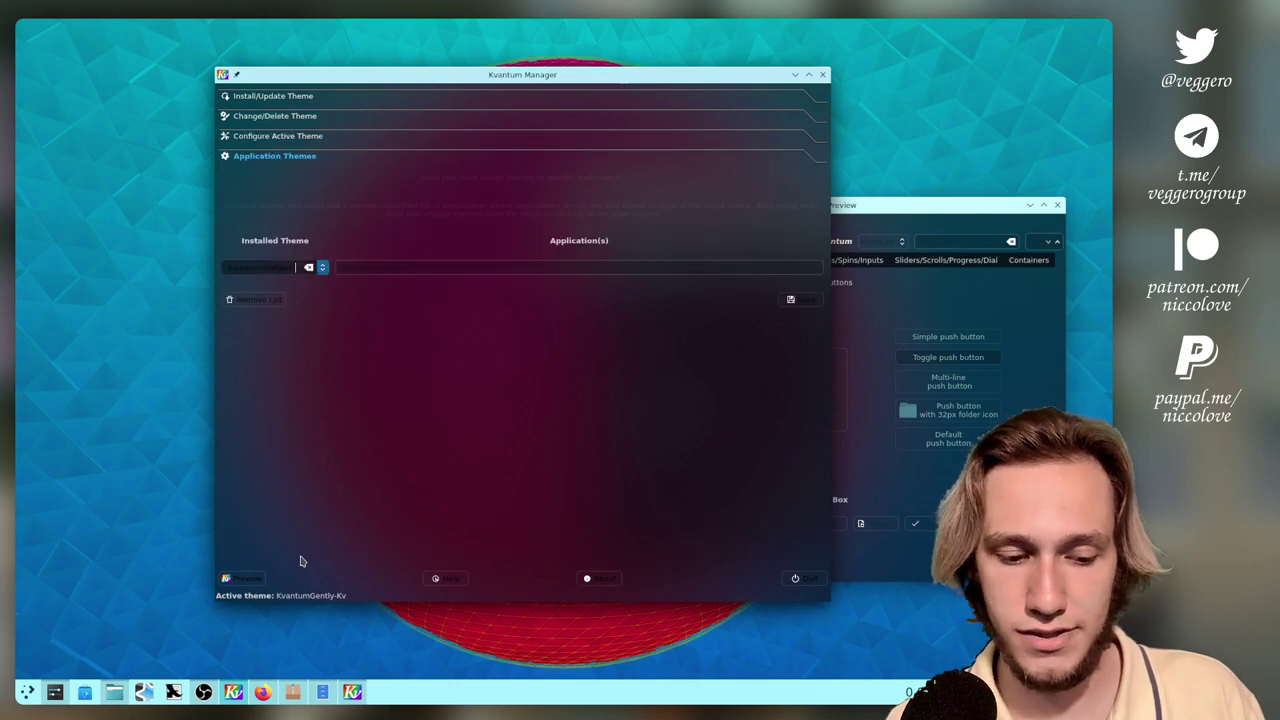
{"action": "left_click", "coordinate": [310, 136]}
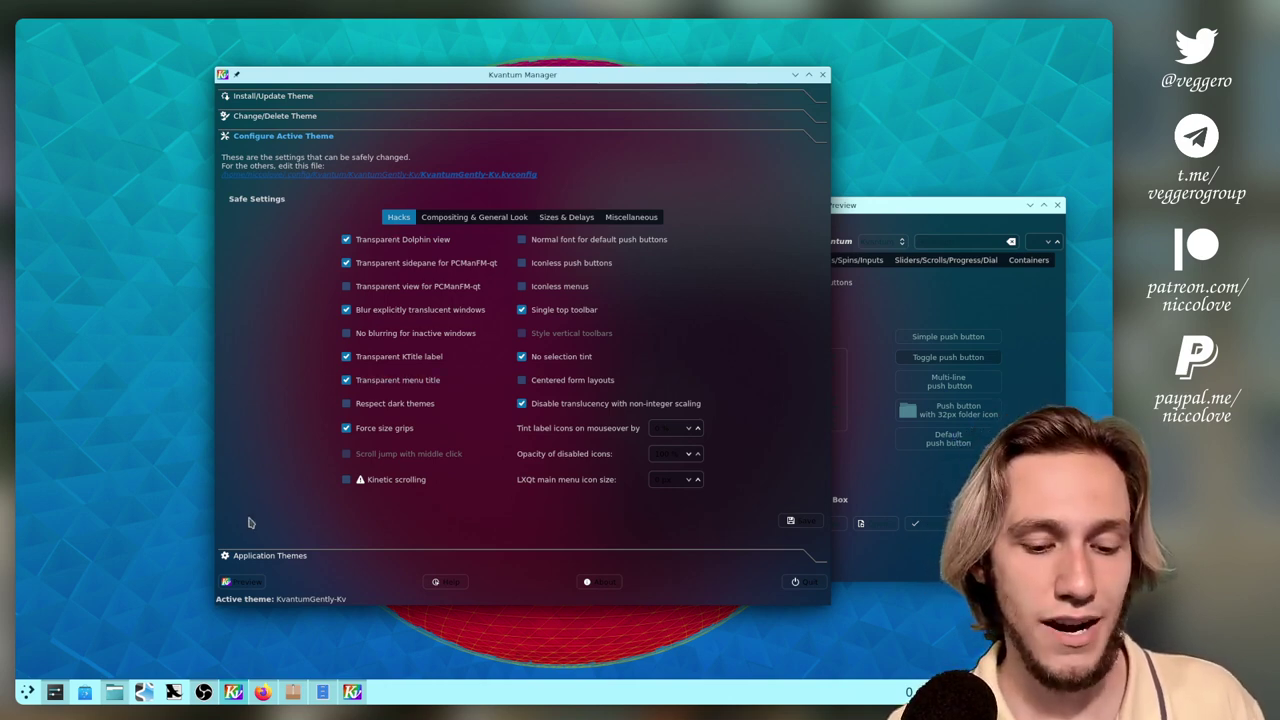
Shift Dolphin left, then rearrange Kvantum Manager and its preview on their desktop
{"action": "left_click", "coordinate": [969, 208]}
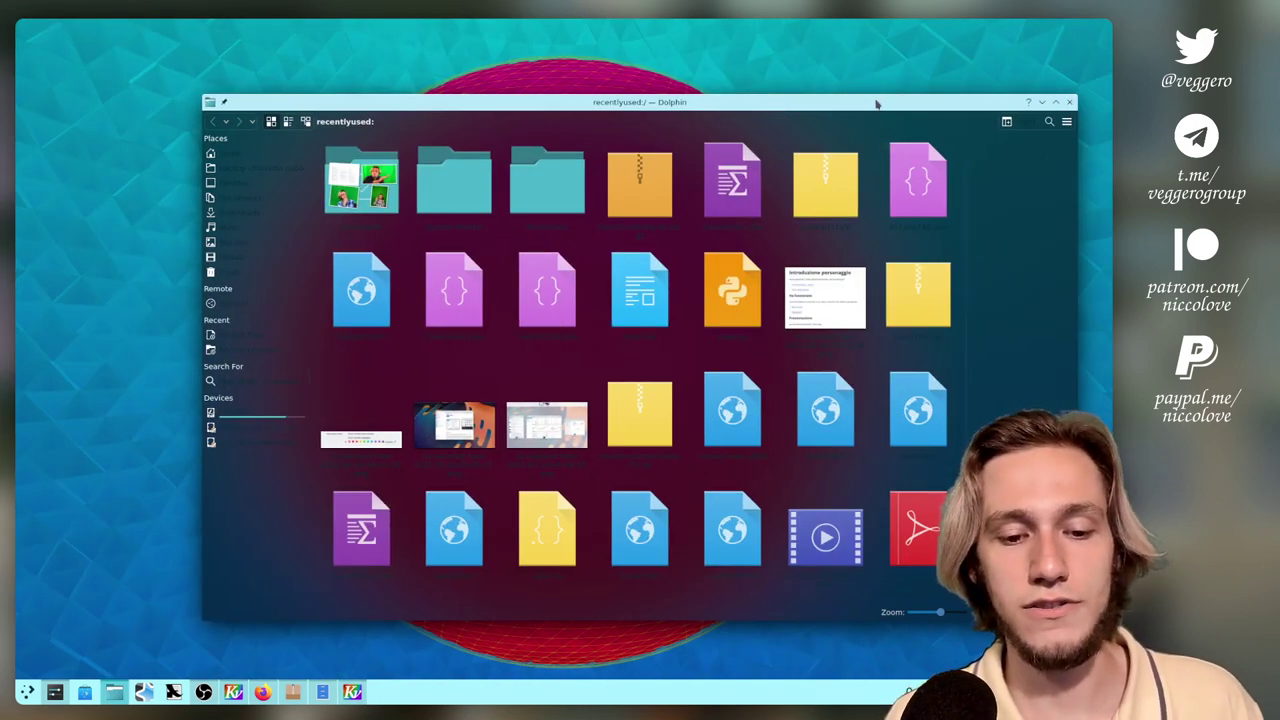
{"action": "left_click_drag", "start_coordinate": [878, 106], "coordinate": [780, 105]}
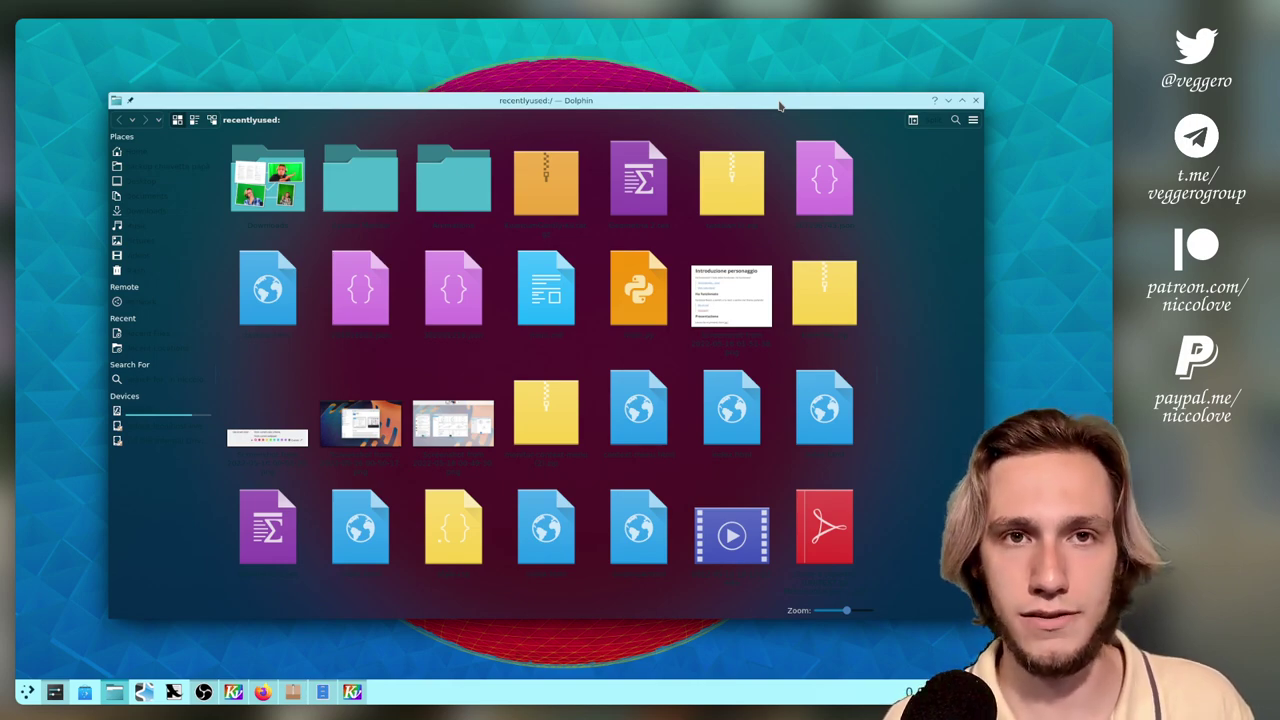
{"action": "key", "text": "ctrl+super+Left"}
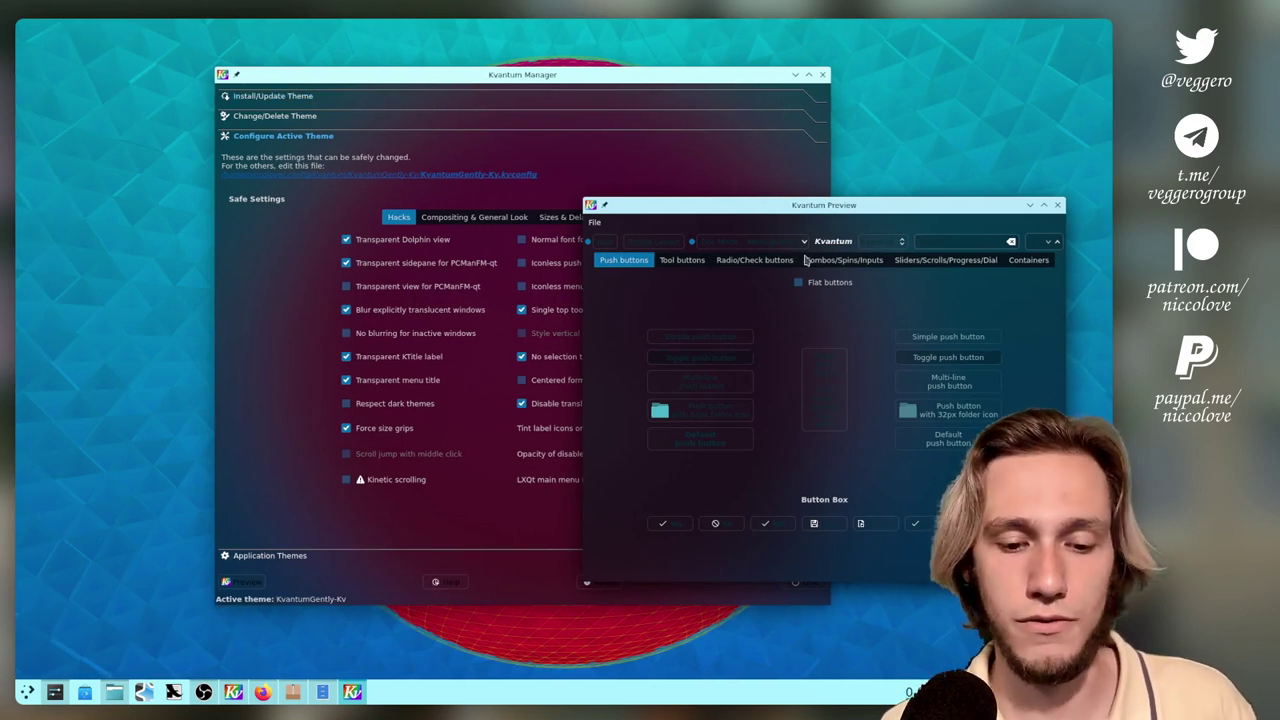
{"action": "left_click_drag", "start_coordinate": [864, 223], "coordinate": [934, 200]}
{"action": "left_click_drag", "start_coordinate": [584, 260], "coordinate": [491, 287]}
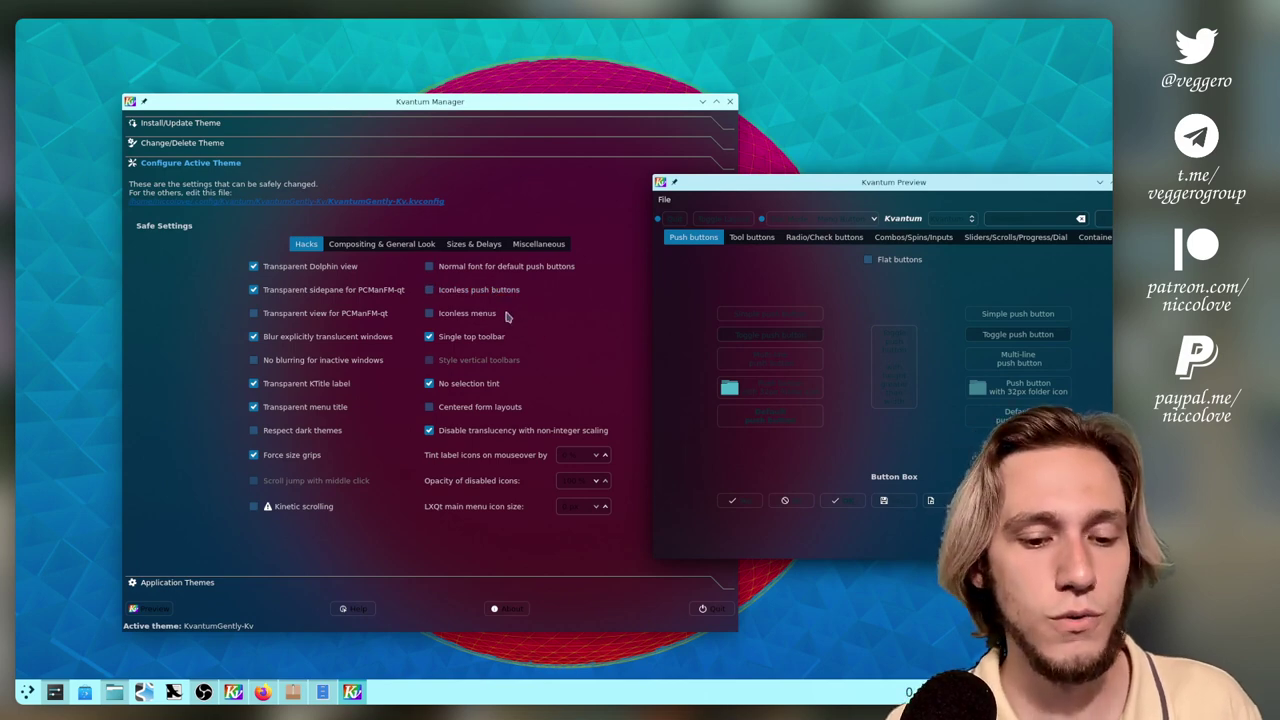
{"action": "left_click_drag", "start_coordinate": [593, 322], "coordinate": [527, 331]}
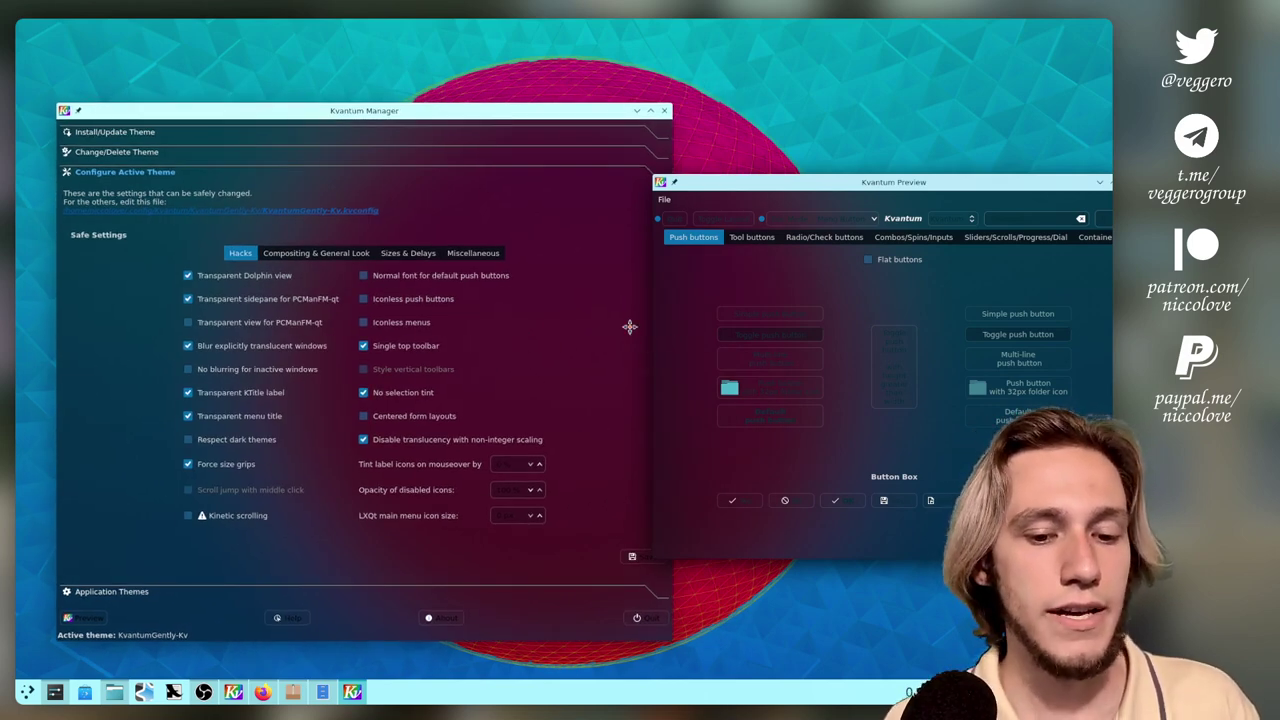
{"action": "left_click_drag", "start_coordinate": [630, 327], "coordinate": [684, 313]}
{"action": "left_click_drag", "start_coordinate": [786, 190], "coordinate": [689, 198]}
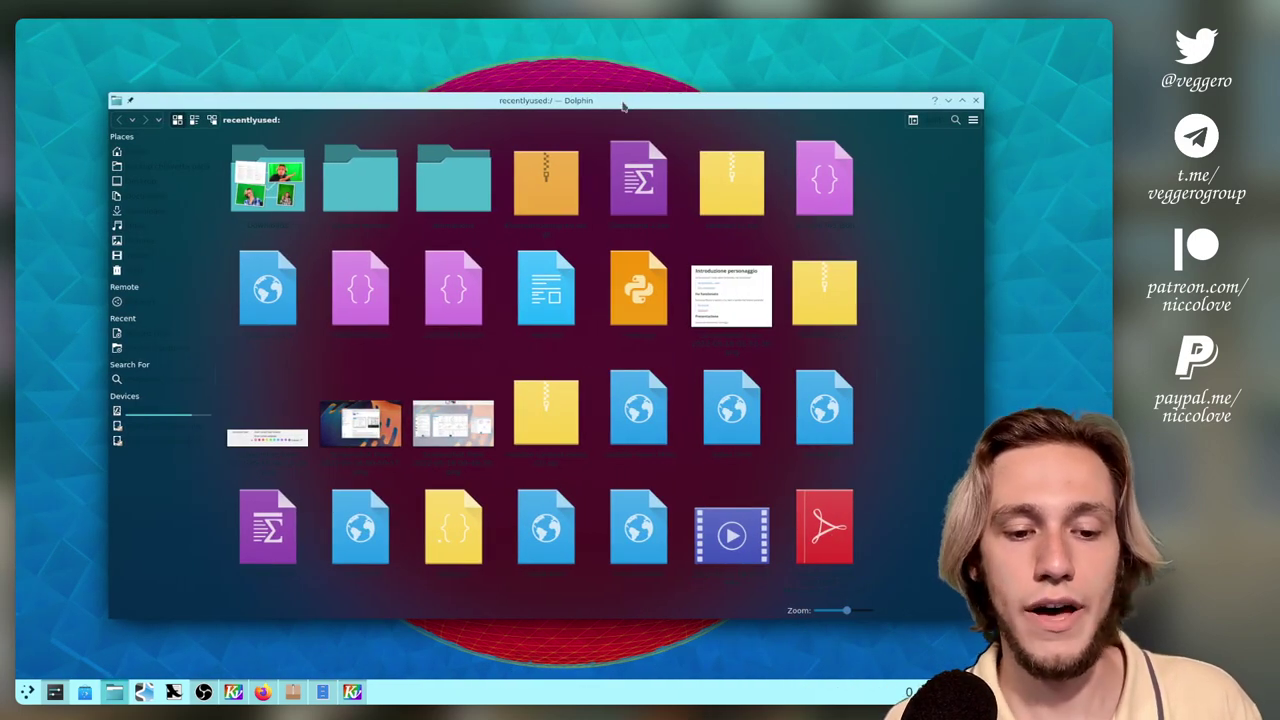
Reposition Dolphin, then go back to the Kvantum Manager desktop and shift the manager right
{"action": "left_click_drag", "start_coordinate": [624, 101], "coordinate": [648, 89]}
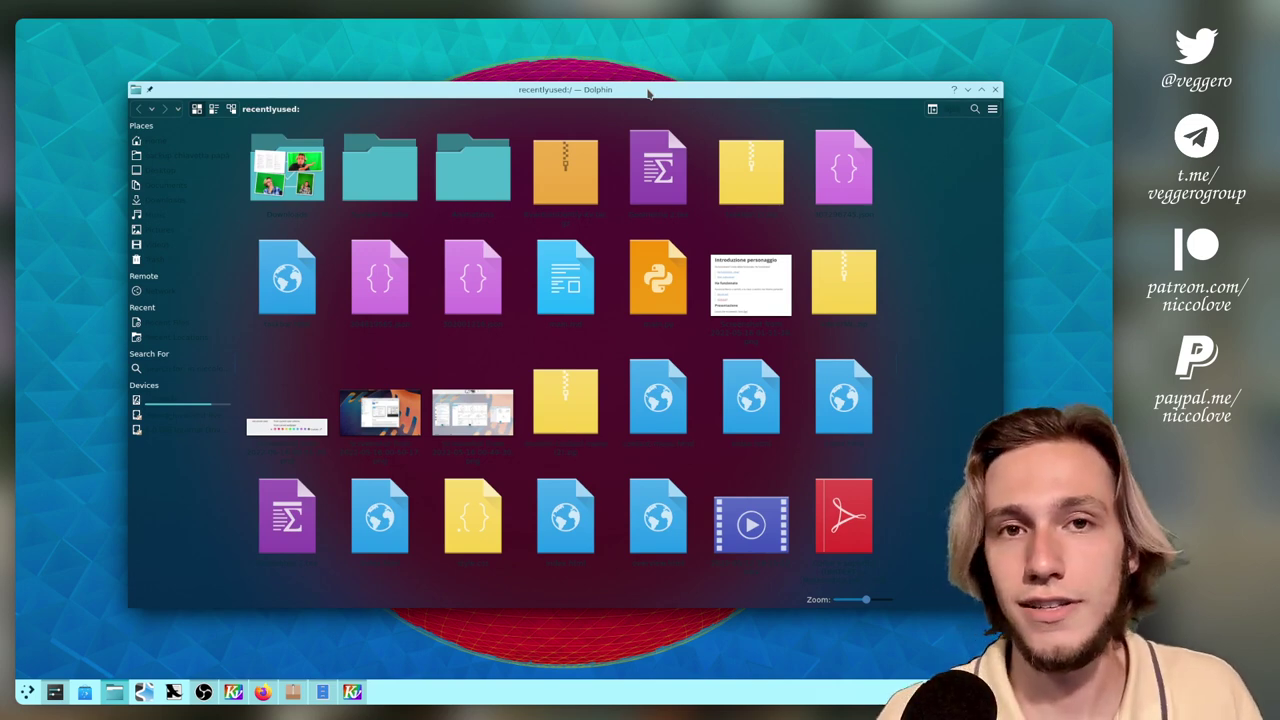
{"action": "key", "text": "ctrl+super+Left"}
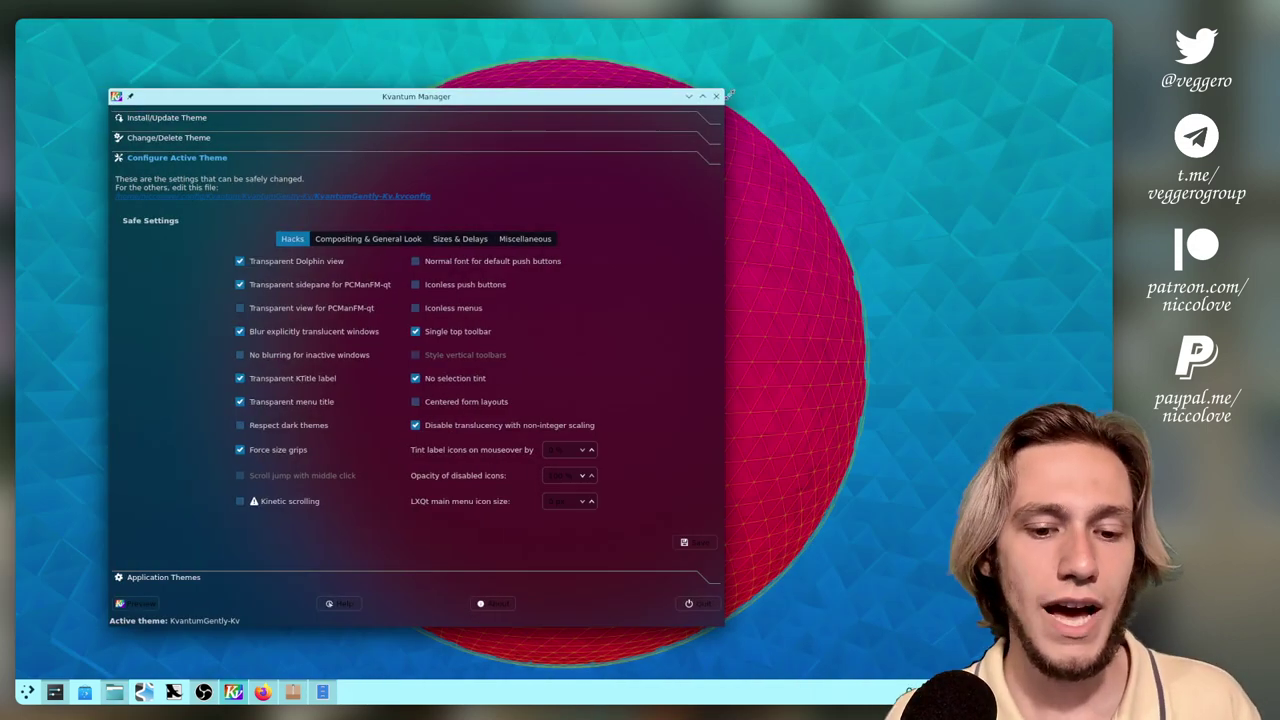
{"action": "left_click_drag", "start_coordinate": [626, 107], "coordinate": [765, 117]}
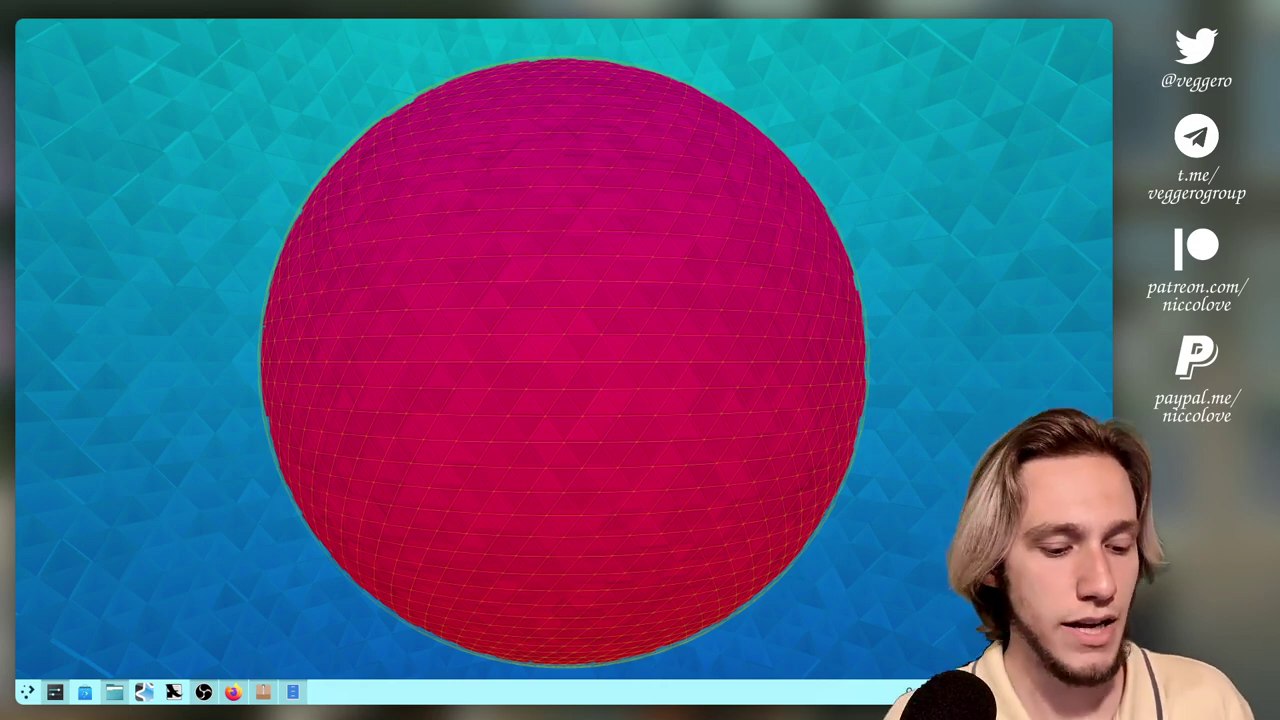
In a new Firefox tab, search Google for 'kvantum' and open the Kvantum GitHub result
{"action": "left_click", "coordinate": [233, 692]}
{"action": "key", "text": "ctrl+t"}
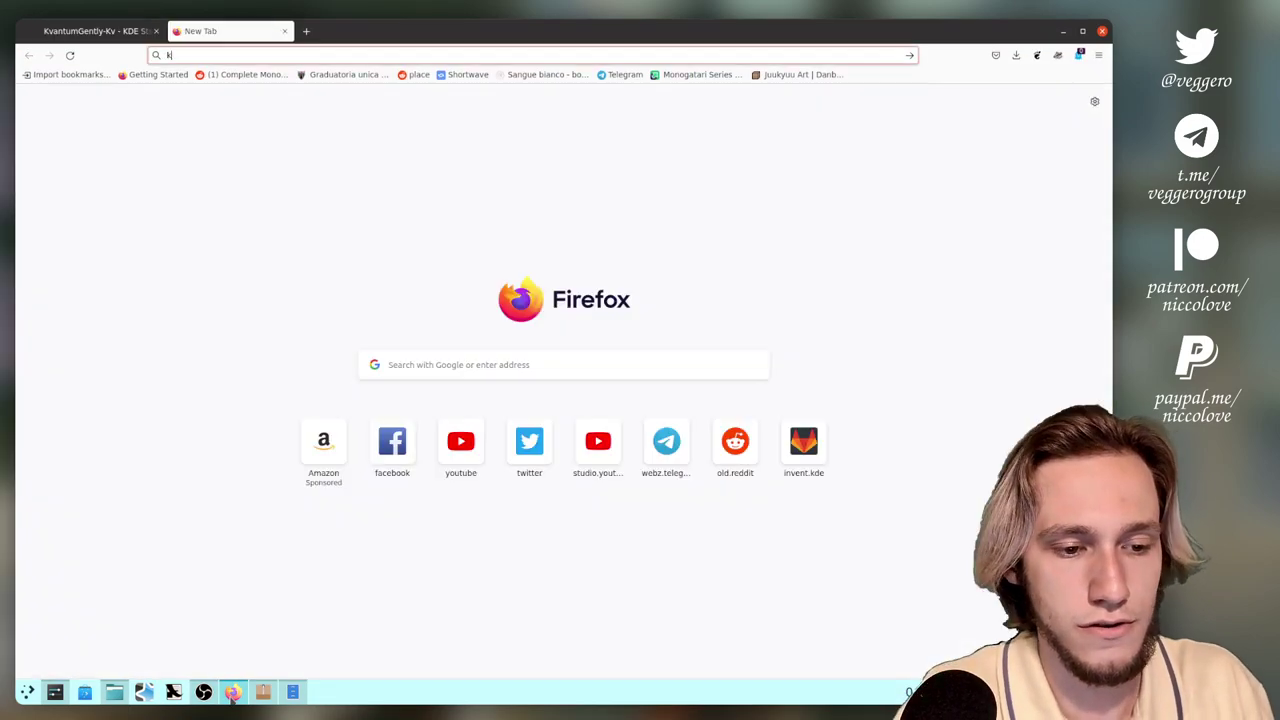
{"action": "type", "text": "kvantum"}
{"action": "key", "text": "Return"}
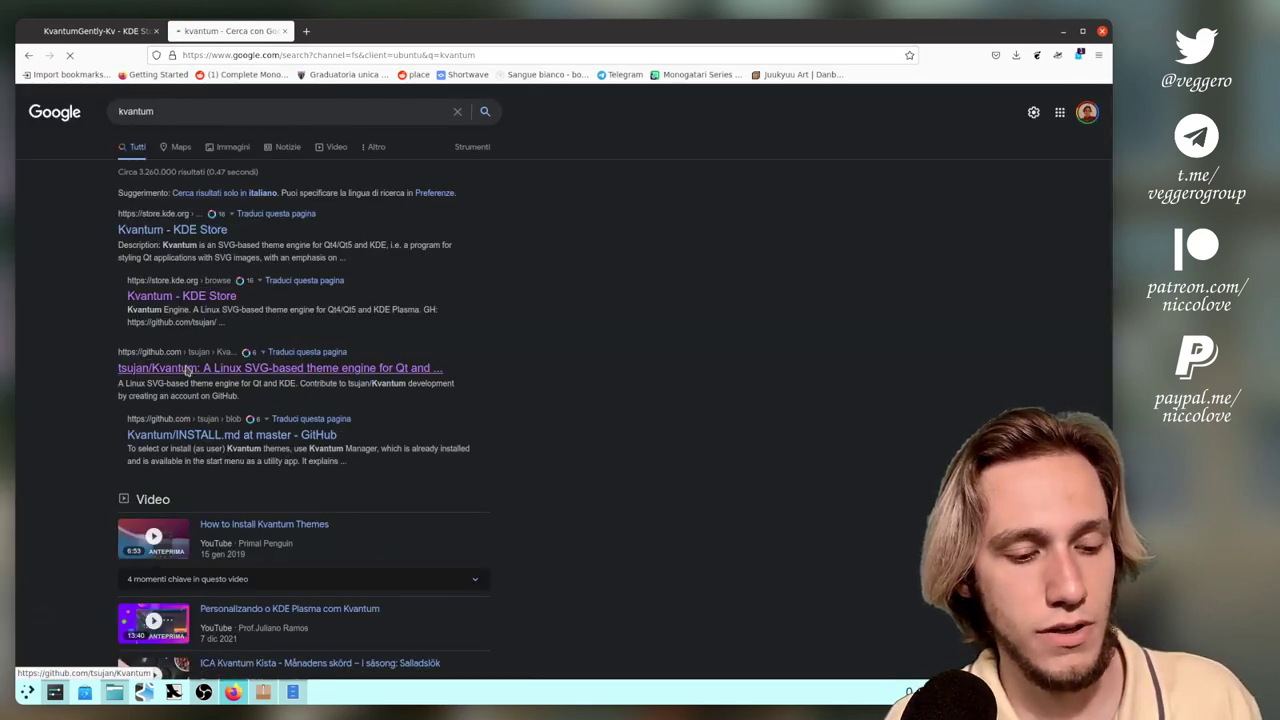
{"action": "left_click", "coordinate": [185, 368]}
Search 'how to install kvantum', open the ubuntubuzz guide, and read down to its compile section
{"action": "left_click", "coordinate": [243, 55]}
{"action": "type", "text": "how to install kvantum"}
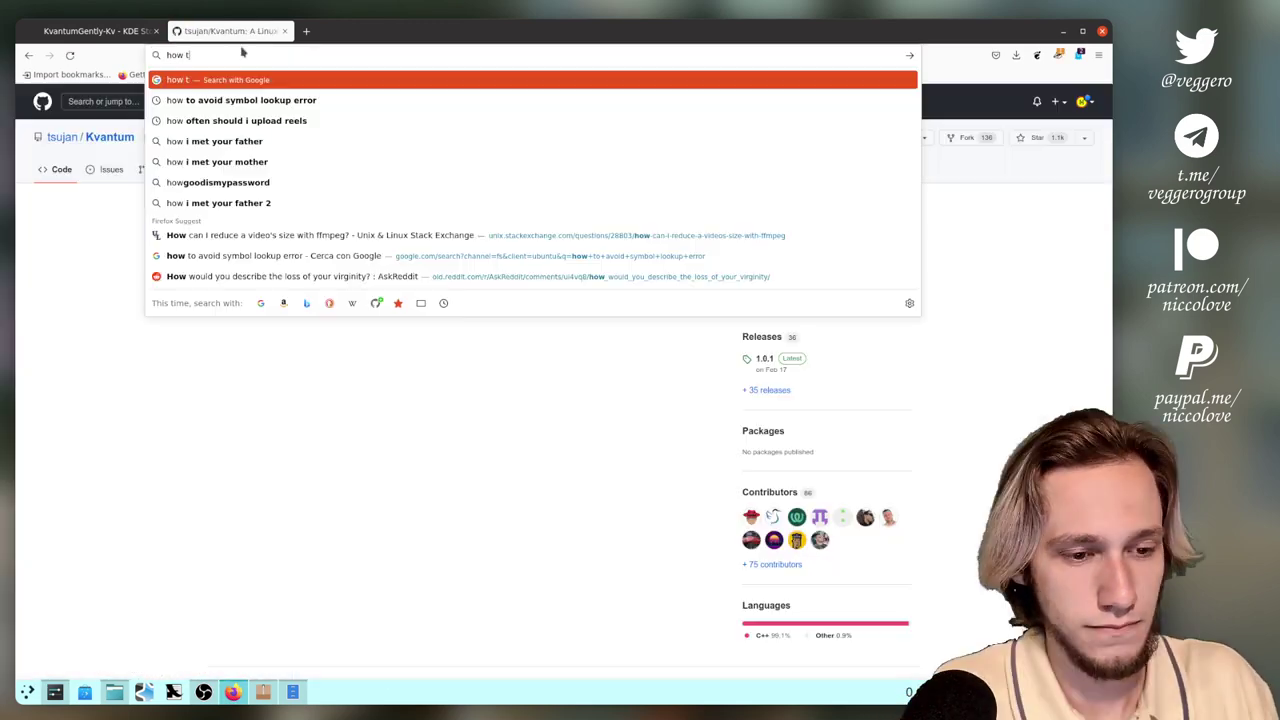
{"action": "key", "text": "Return"}
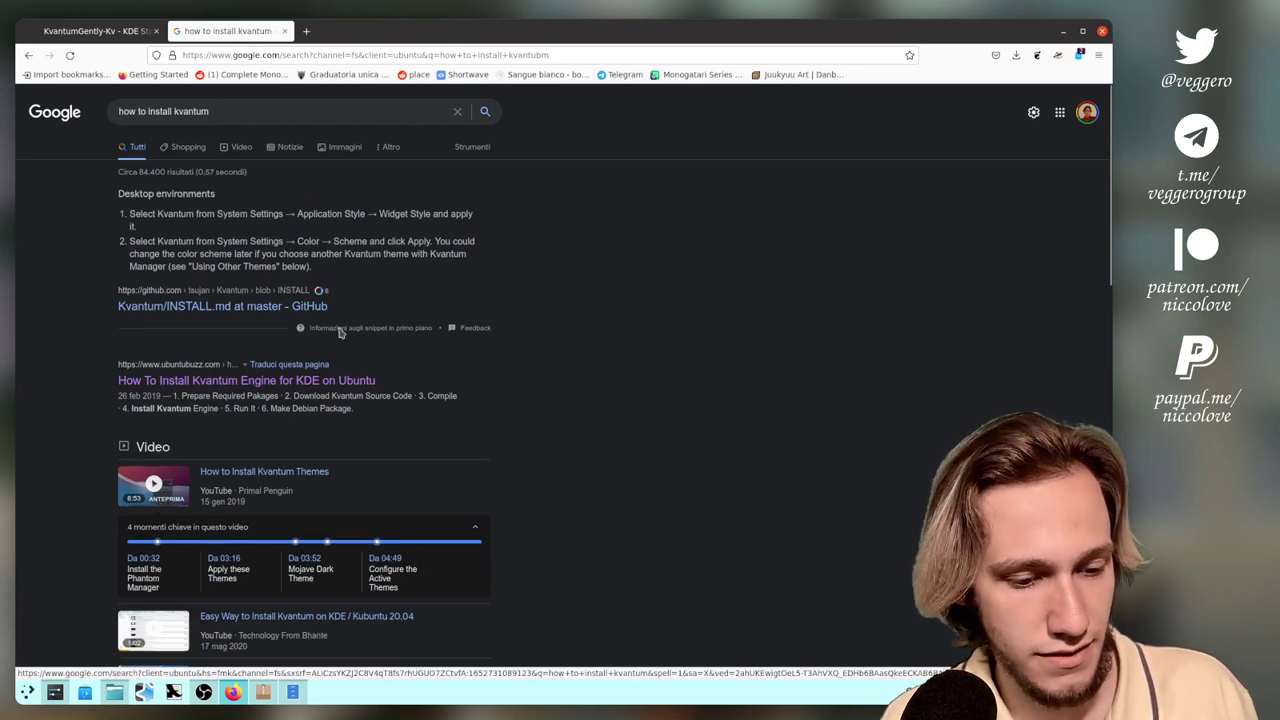
{"action": "left_click", "coordinate": [168, 372]}
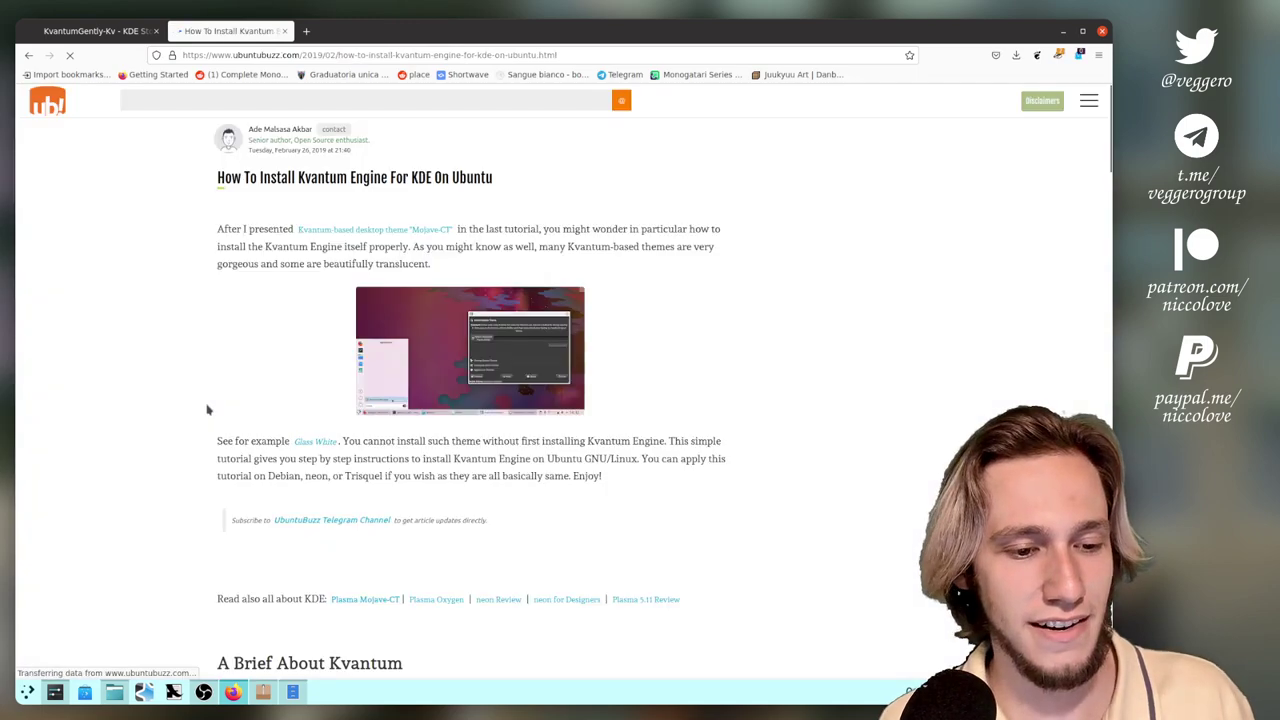
{"action": "scroll", "coordinate": [207, 409], "scroll_direction": "down", "scroll_amount": 5}
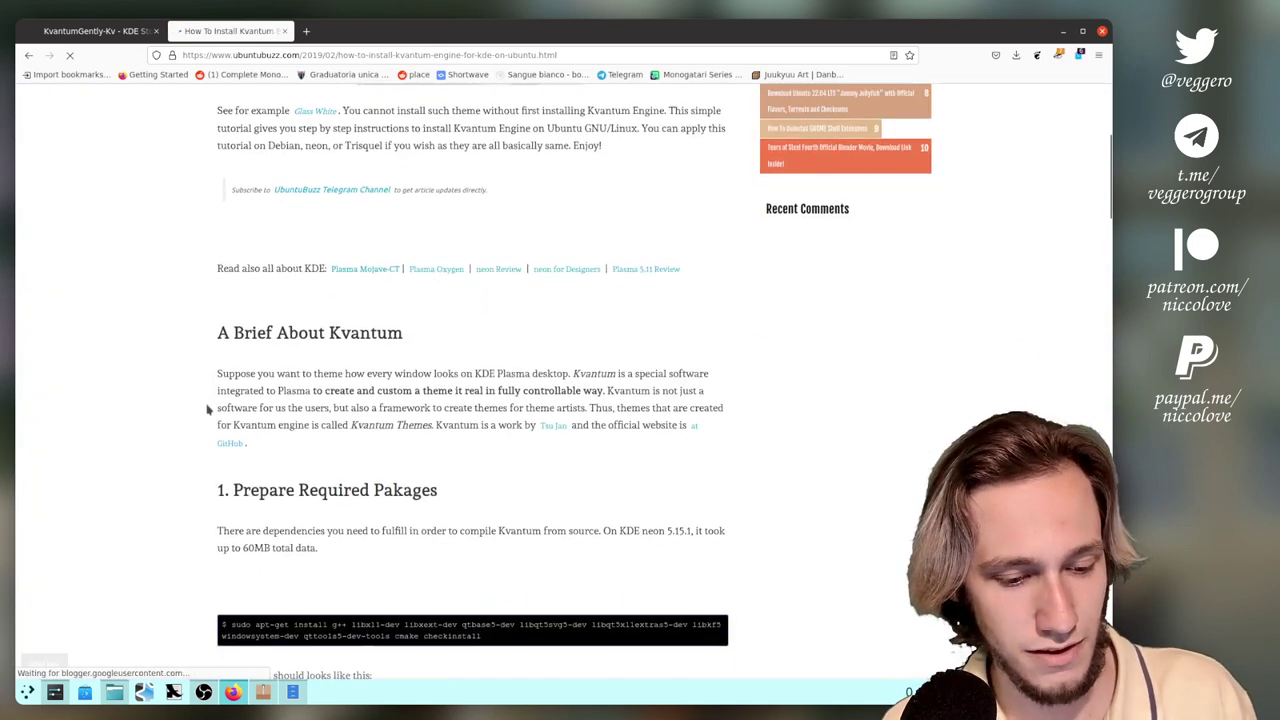
{"action": "scroll", "coordinate": [207, 409], "scroll_direction": "down", "scroll_amount": 2}
{"action": "left_click_drag", "start_coordinate": [232, 302], "coordinate": [443, 298]}
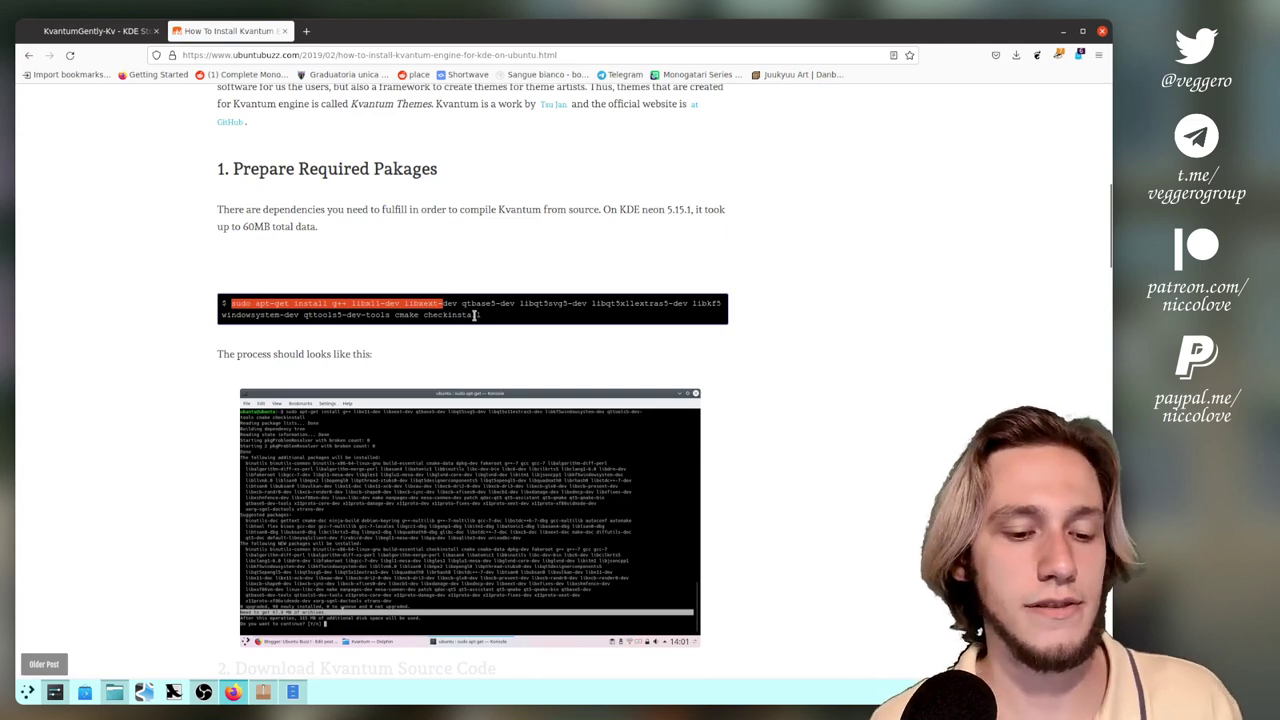
{"action": "scroll", "coordinate": [476, 315], "scroll_direction": "down", "scroll_amount": 5}
{"action": "scroll", "coordinate": [476, 318], "scroll_direction": "down", "scroll_amount": 2}
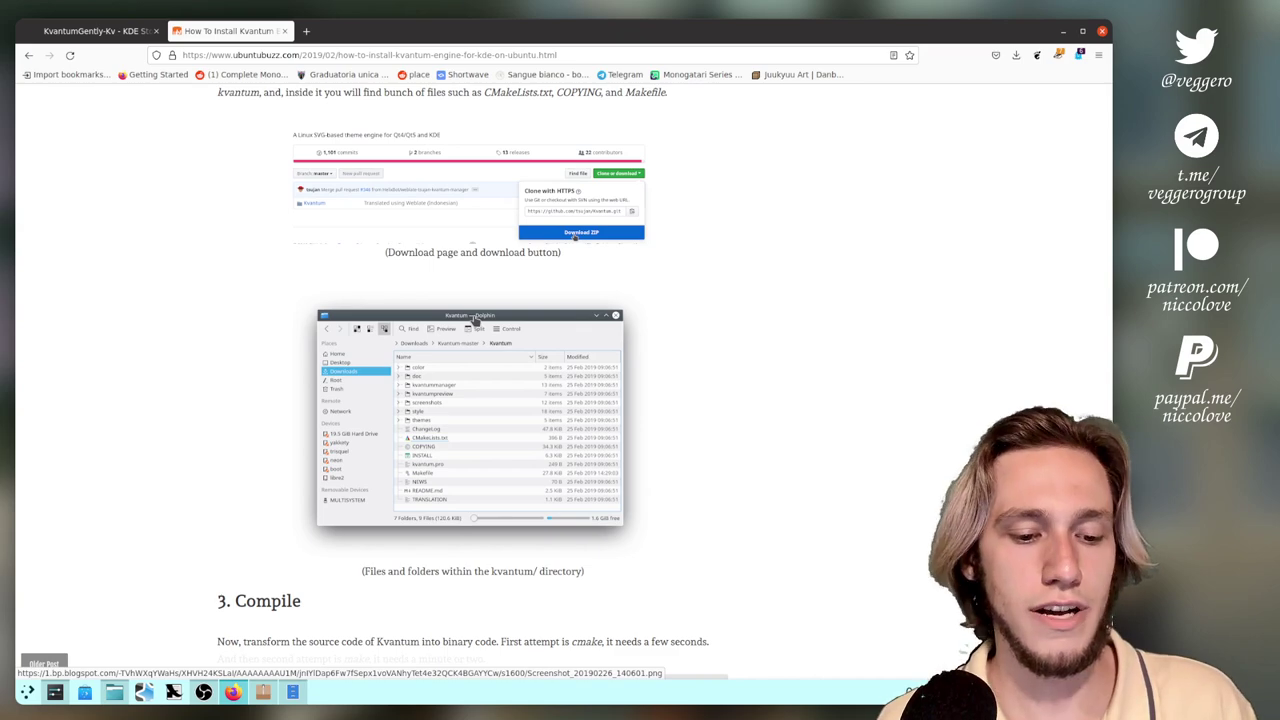
From the file manager, open KvantumGently-Kv.svg with Inkscape via Open With Other Application
{"action": "key", "text": "alt+Tab"}
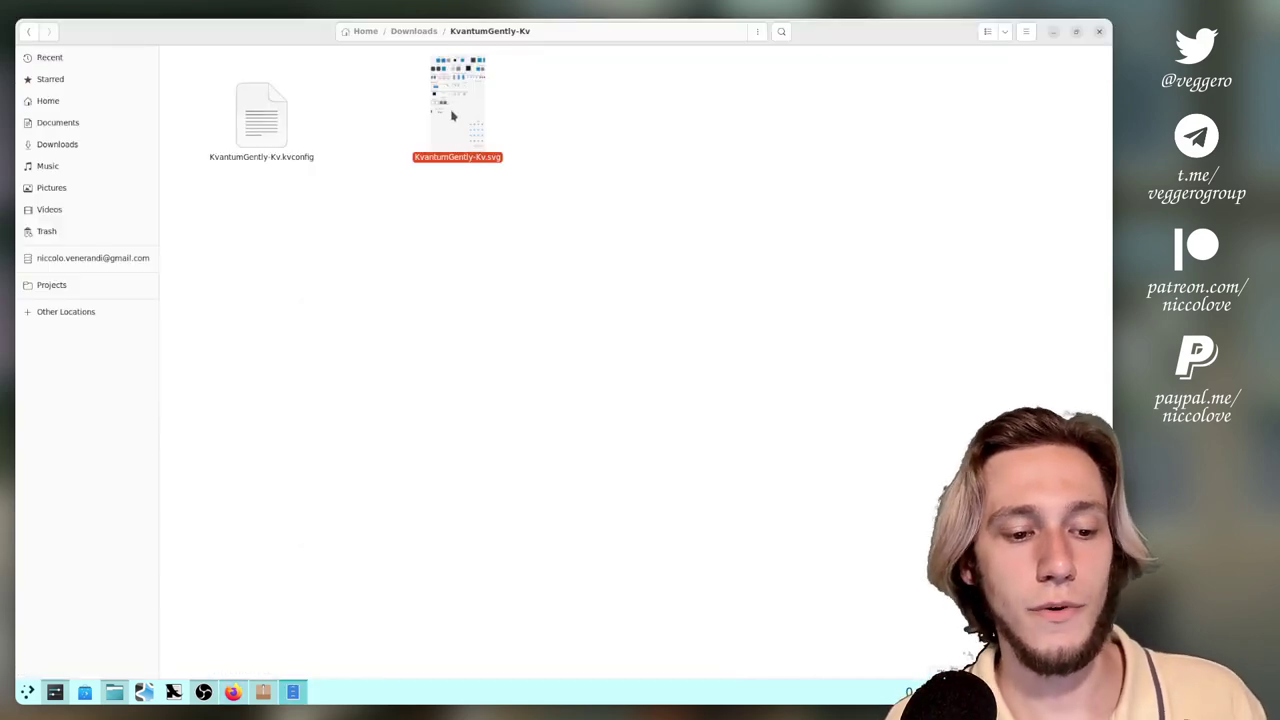
{"action": "right_click", "coordinate": [458, 128]}
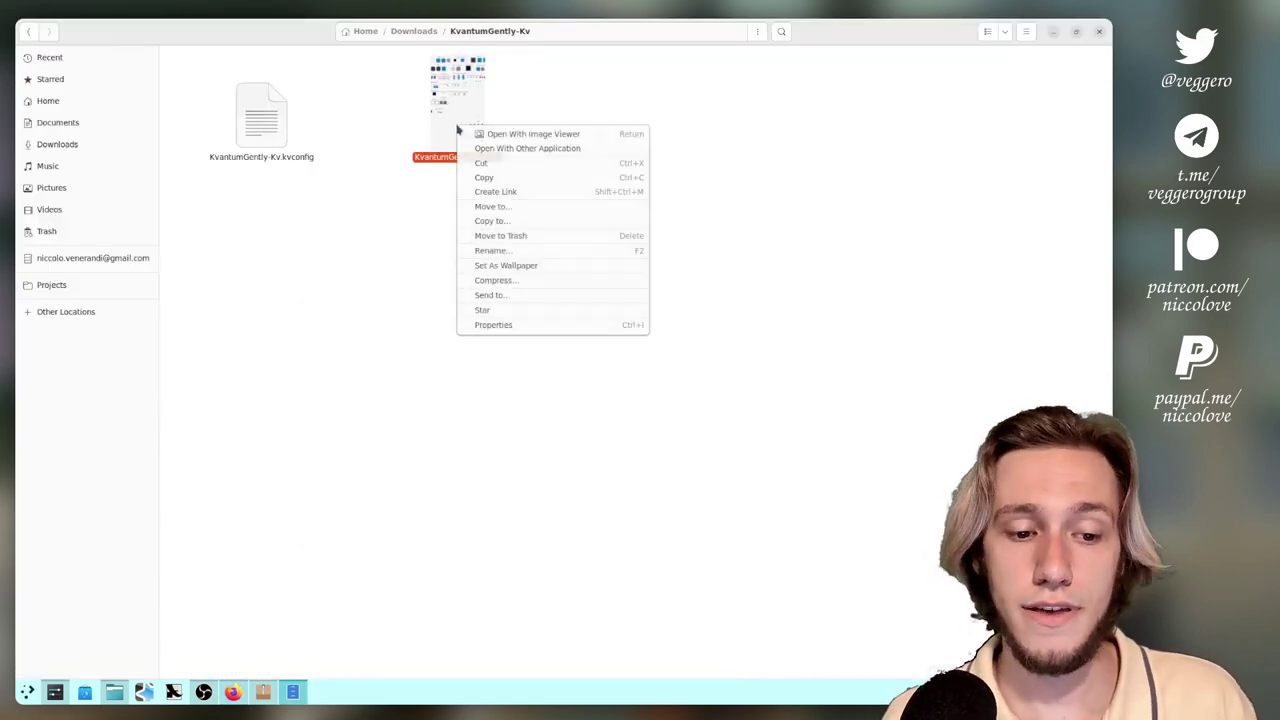
{"action": "left_click", "coordinate": [500, 148]}
{"action": "key", "text": "Return"}
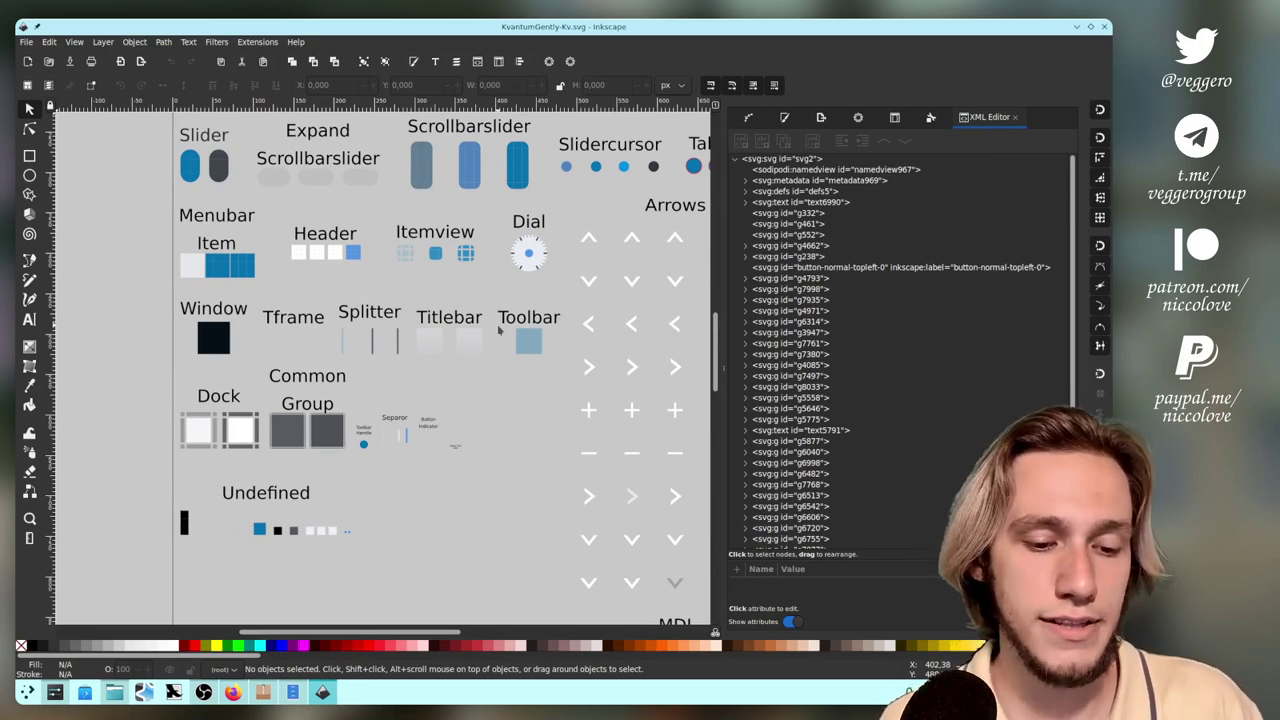
Zoom into the Button section, select the blue pressed button, and expand its XML group
{"action": "scroll", "coordinate": [514, 165], "scroll_direction": "down", "scroll_amount": 5}
{"action": "scroll", "coordinate": [514, 165], "scroll_direction": "up", "scroll_amount": 6}
{"action": "scroll", "coordinate": [514, 165], "scroll_direction": "up", "scroll_amount": 5}
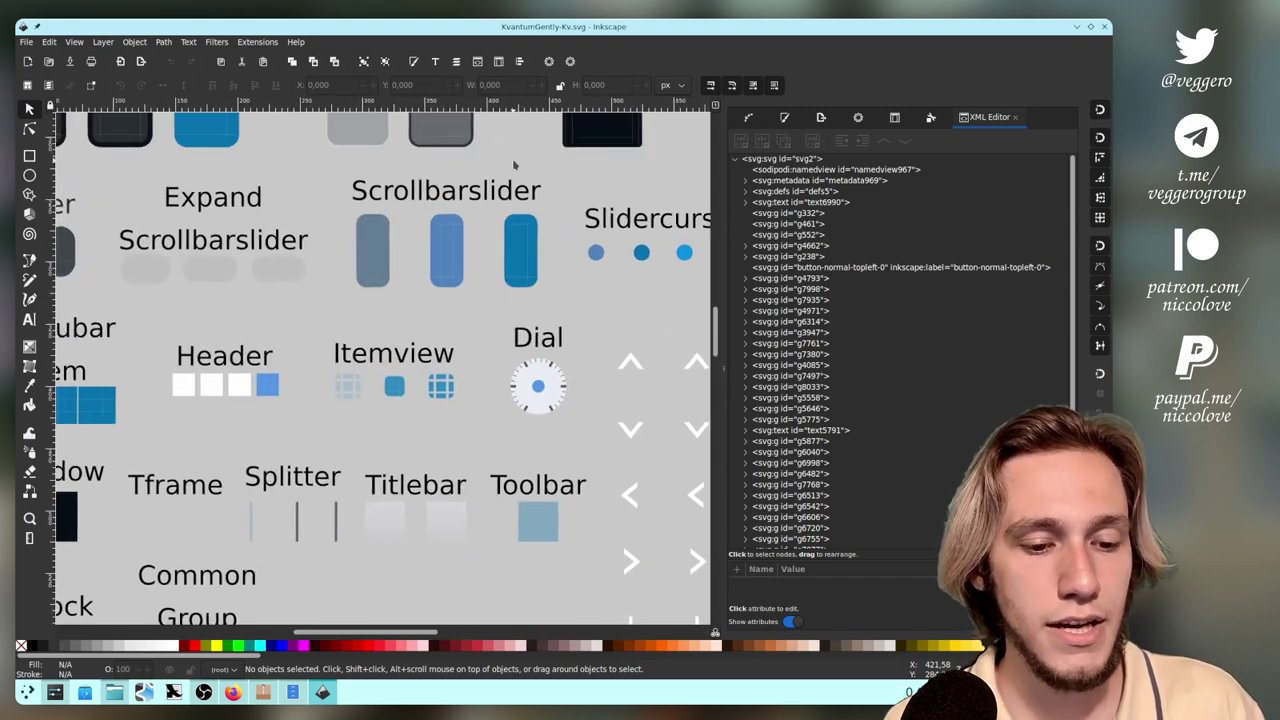
{"action": "scroll", "coordinate": [514, 165], "scroll_direction": "up", "scroll_amount": 5}
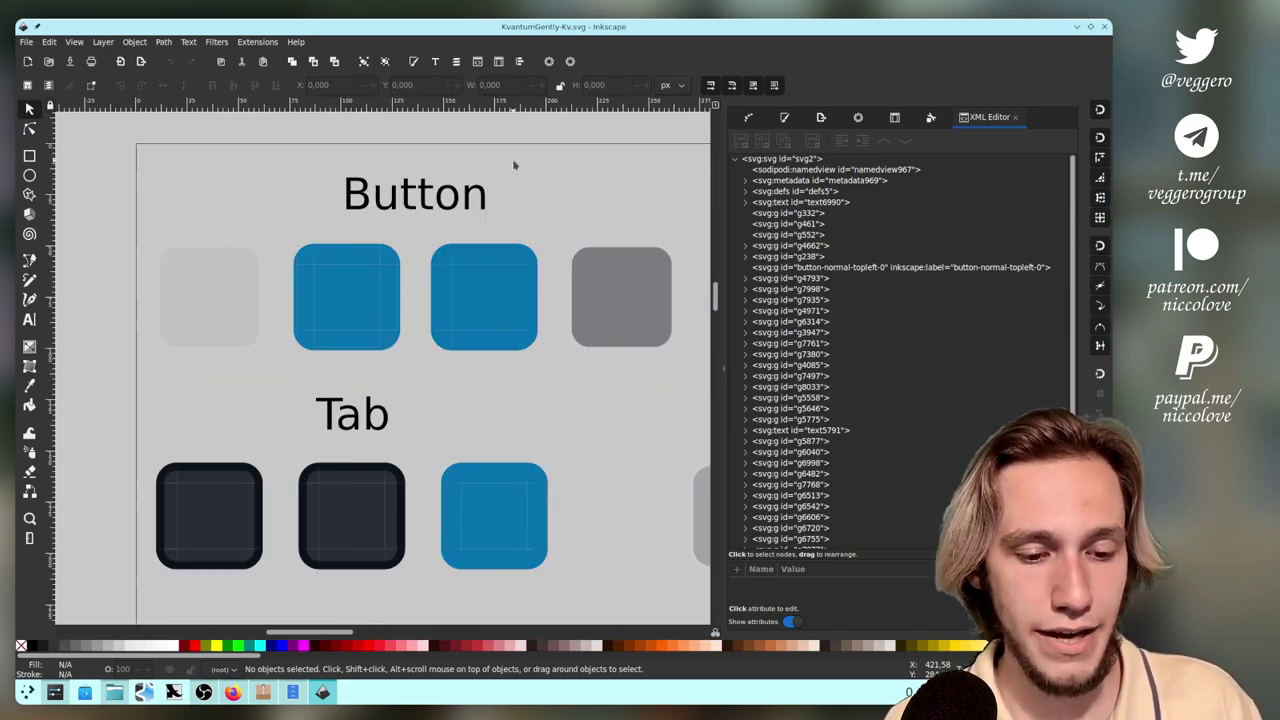
{"action": "left_click", "coordinate": [344, 258]}
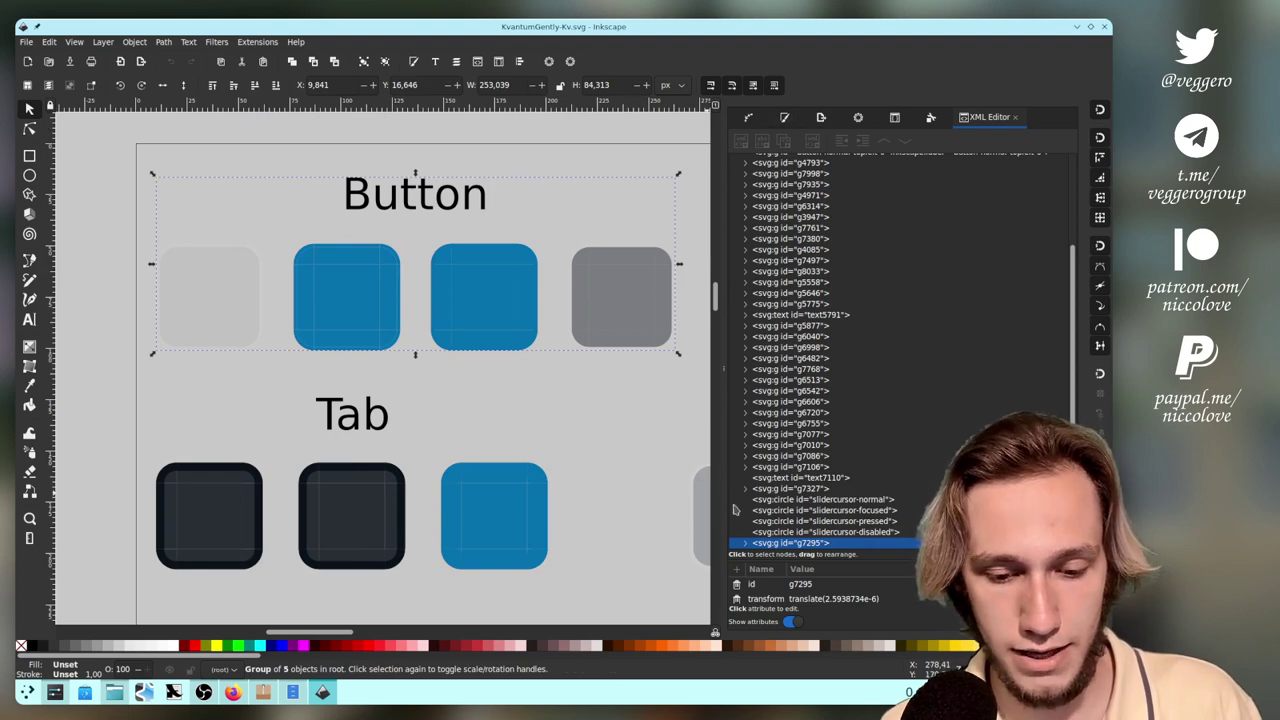
{"action": "left_click", "coordinate": [745, 543]}
Inspect the button-pressed-left, -topleft, -top and -bottom pieces in the XML Editor
{"action": "left_click", "coordinate": [812, 415]}
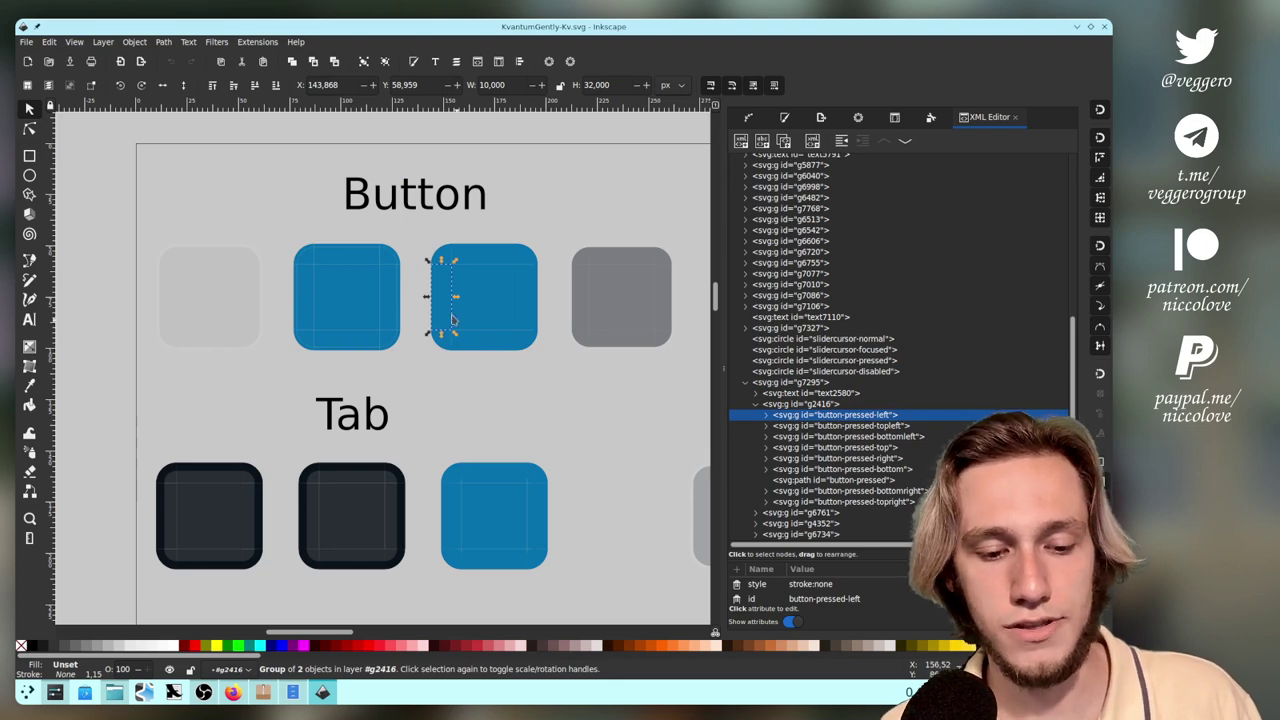
{"action": "scroll", "coordinate": [455, 289], "scroll_direction": "down", "scroll_amount": 1}
{"action": "scroll", "coordinate": [455, 289], "scroll_direction": "up", "scroll_amount": 2}
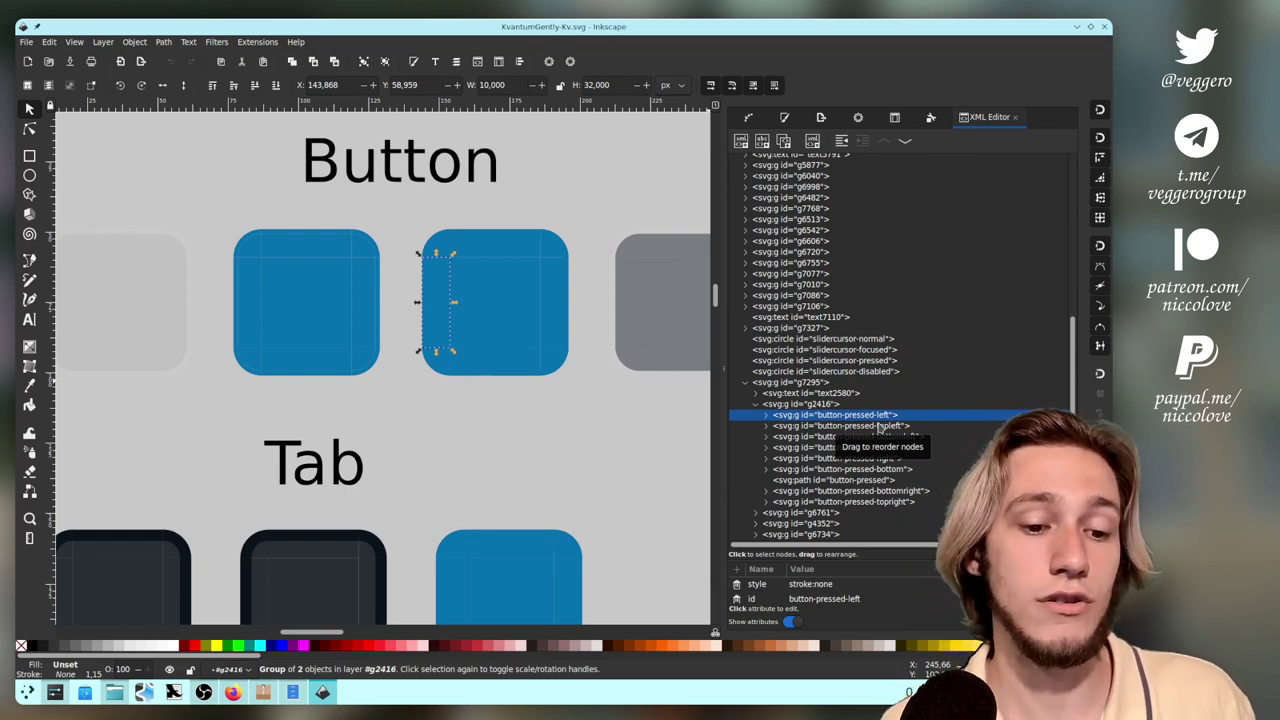
{"action": "left_click", "coordinate": [855, 425]}
{"action": "left_click", "coordinate": [850, 447]}
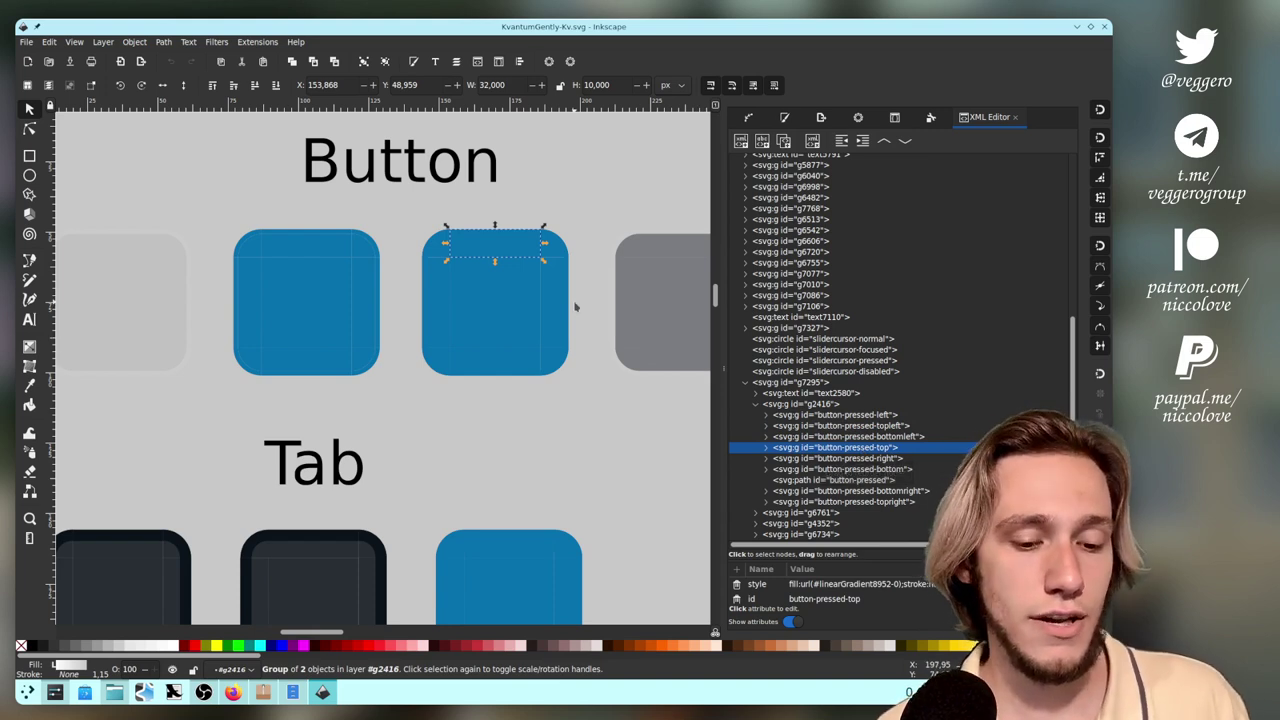
{"action": "left_click", "coordinate": [855, 426]}
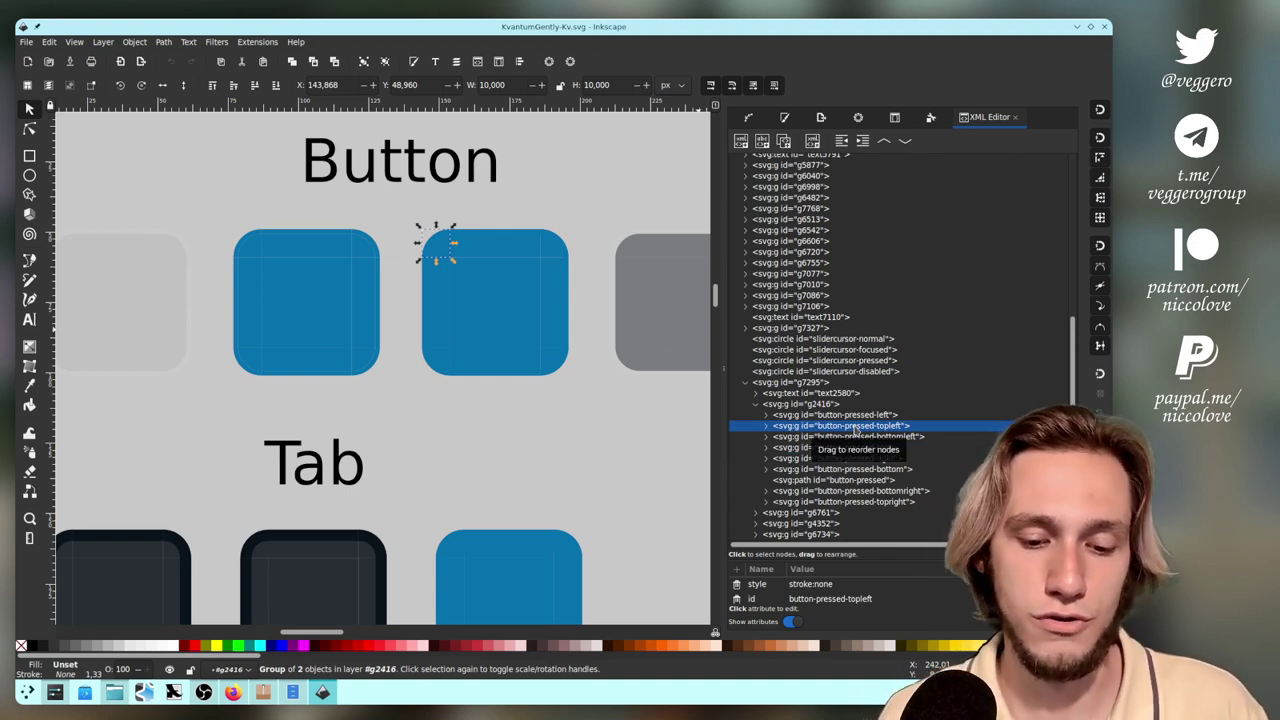
{"action": "left_click", "coordinate": [830, 470]}
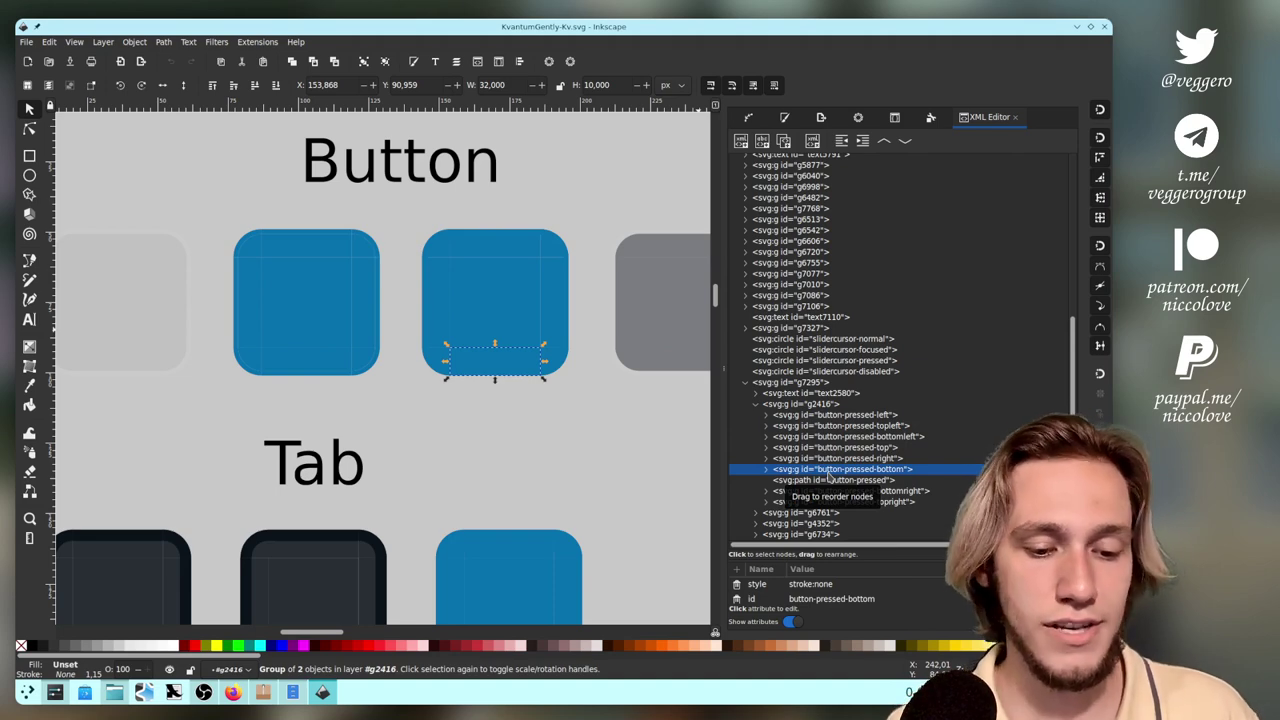